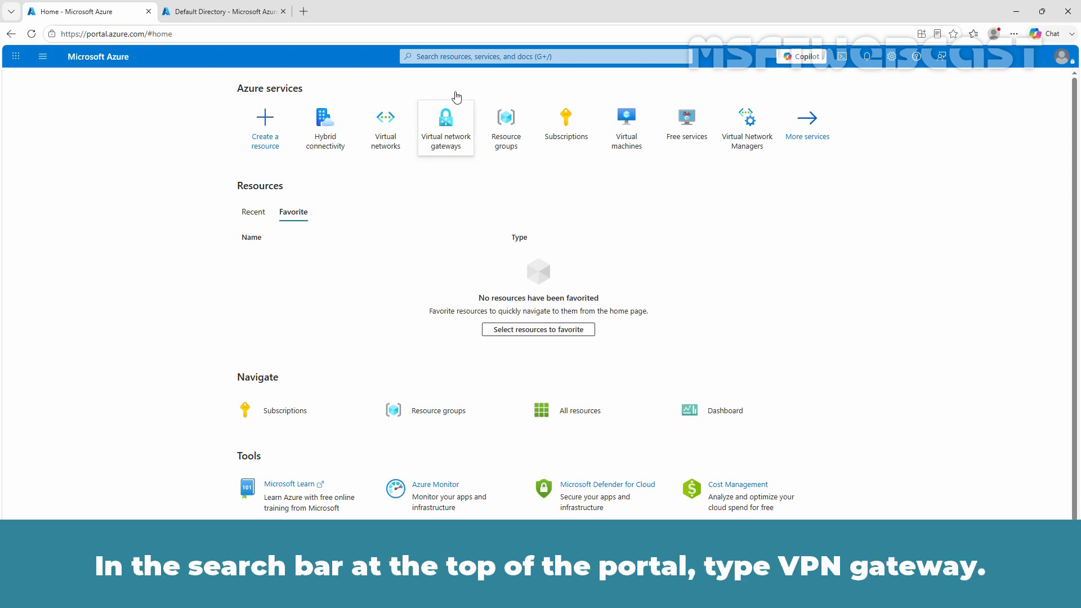
Search for "vpn gateway", go to the VPN gateways under Hybrid connectivity, and open the TestVPNGW01 gateway
{"action": "left_click", "coordinate": [448, 57]}
{"action": "type", "text": "vpn"}
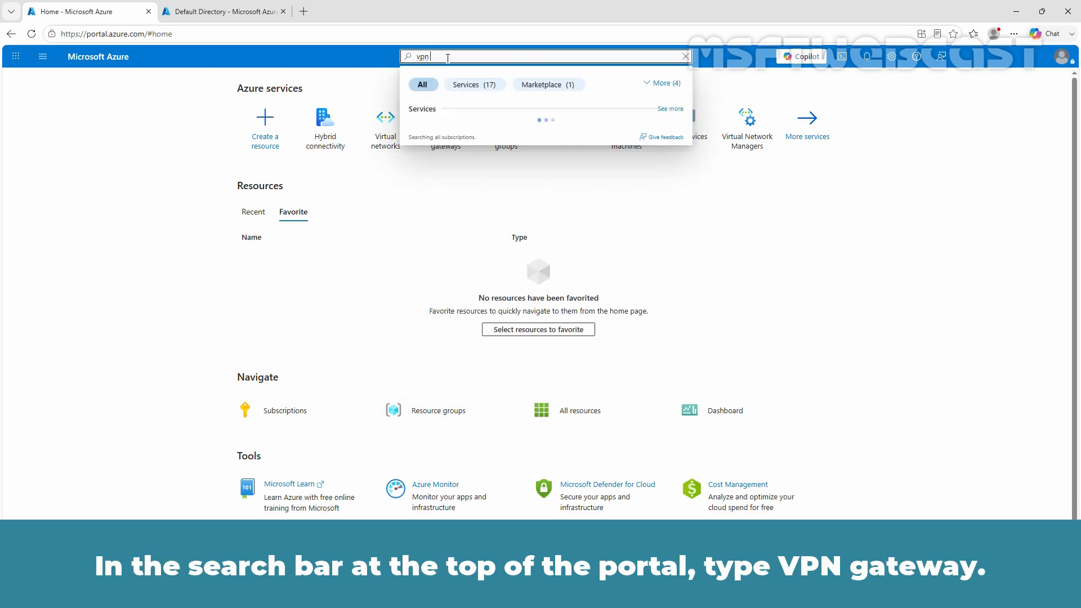
{"action": "type", "text": " gateway"}
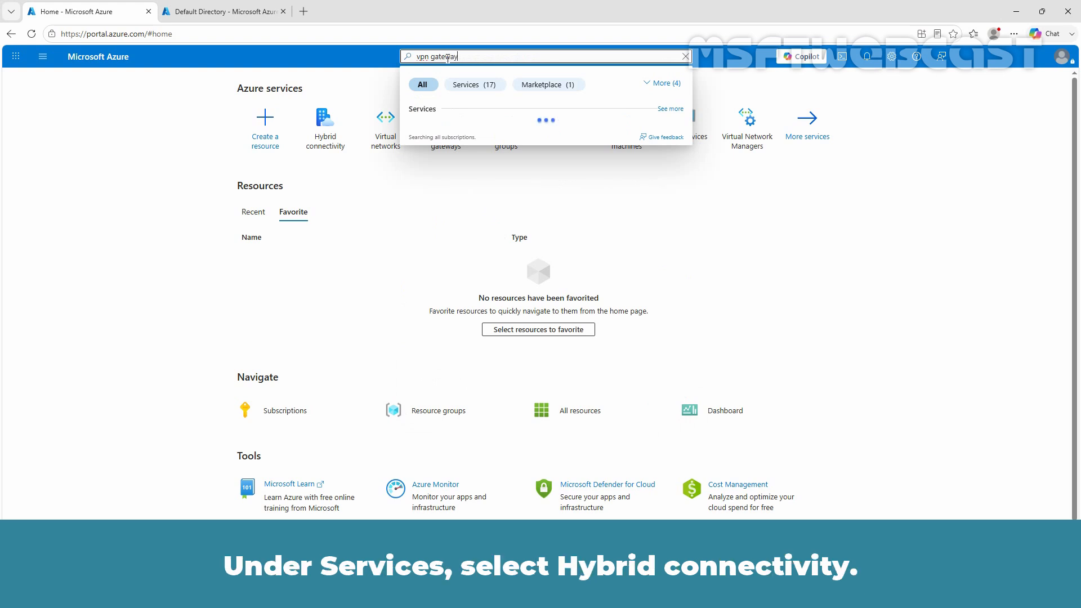
{"action": "left_click", "coordinate": [448, 129]}
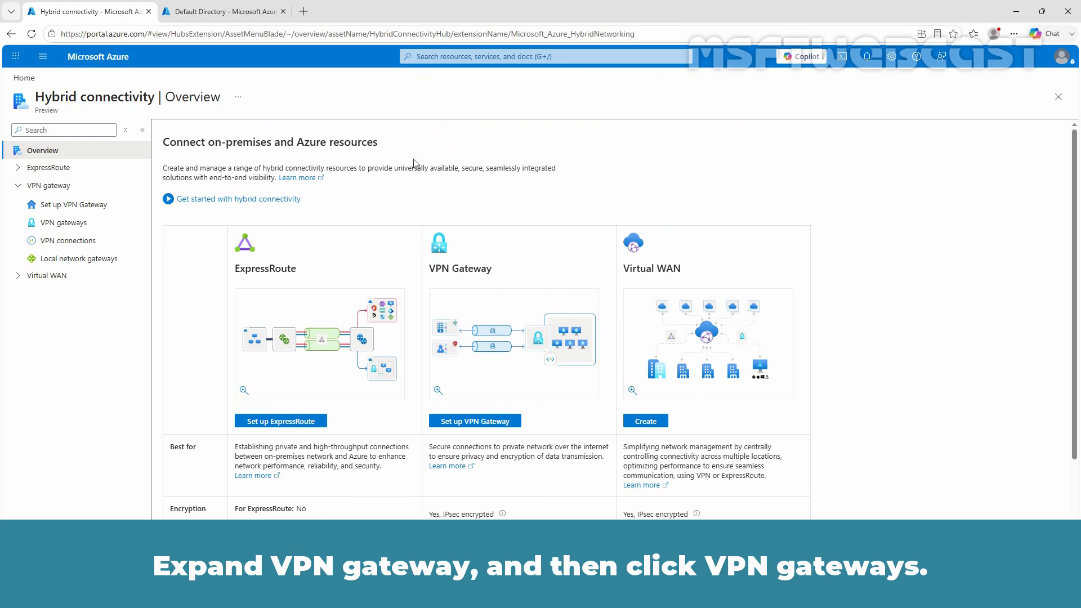
{"action": "left_click", "coordinate": [69, 225]}
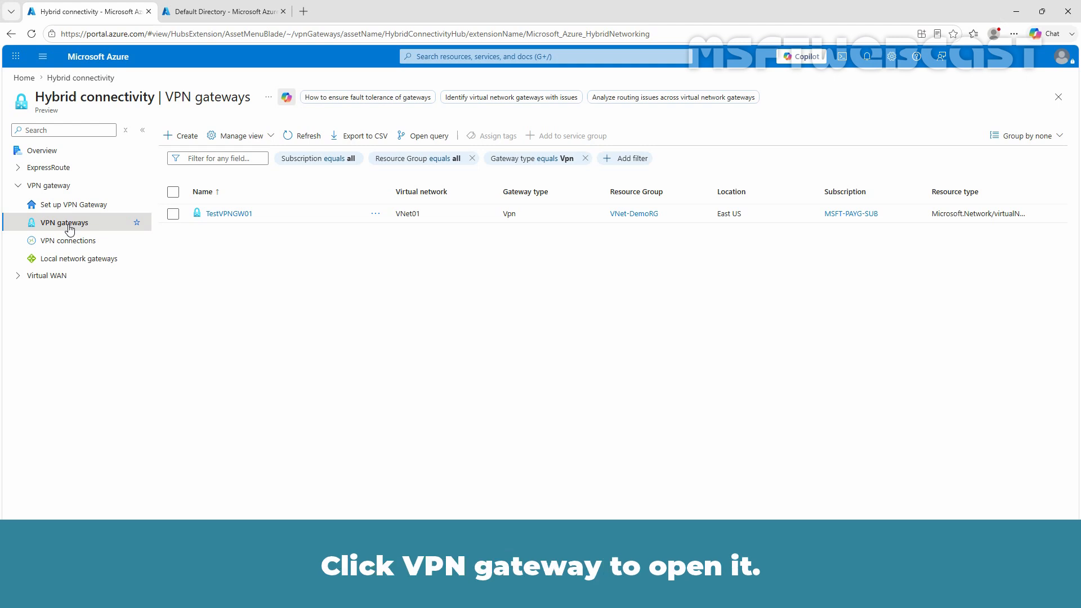
{"action": "left_click", "coordinate": [225, 216]}
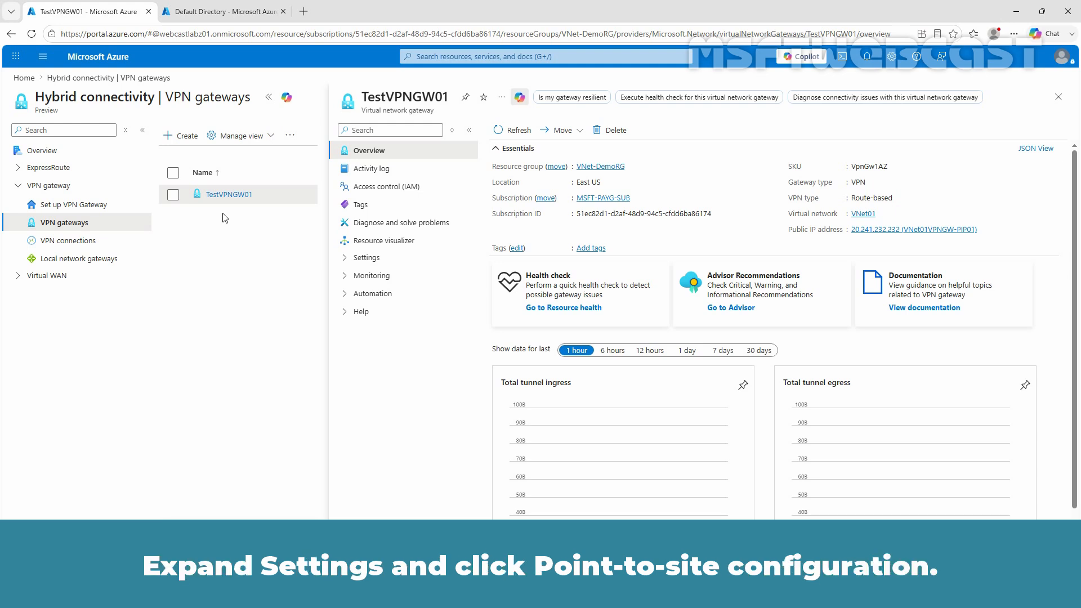
Start configuring point-to-site on TestVPNGW01 and set the address pool to 172.16.0.0/24
{"action": "left_click", "coordinate": [362, 260]}
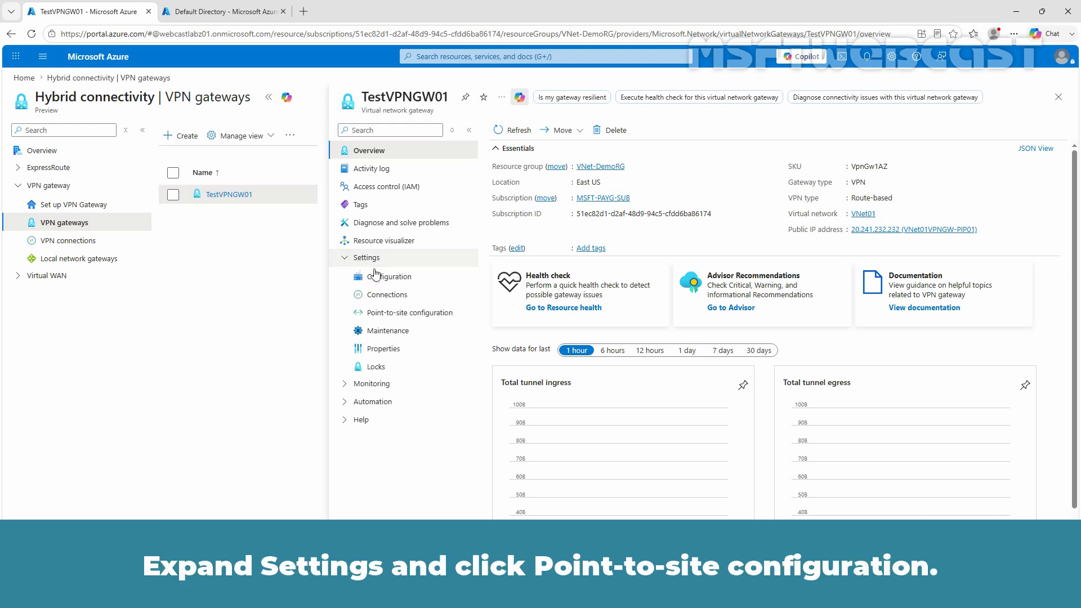
{"action": "left_click", "coordinate": [389, 313]}
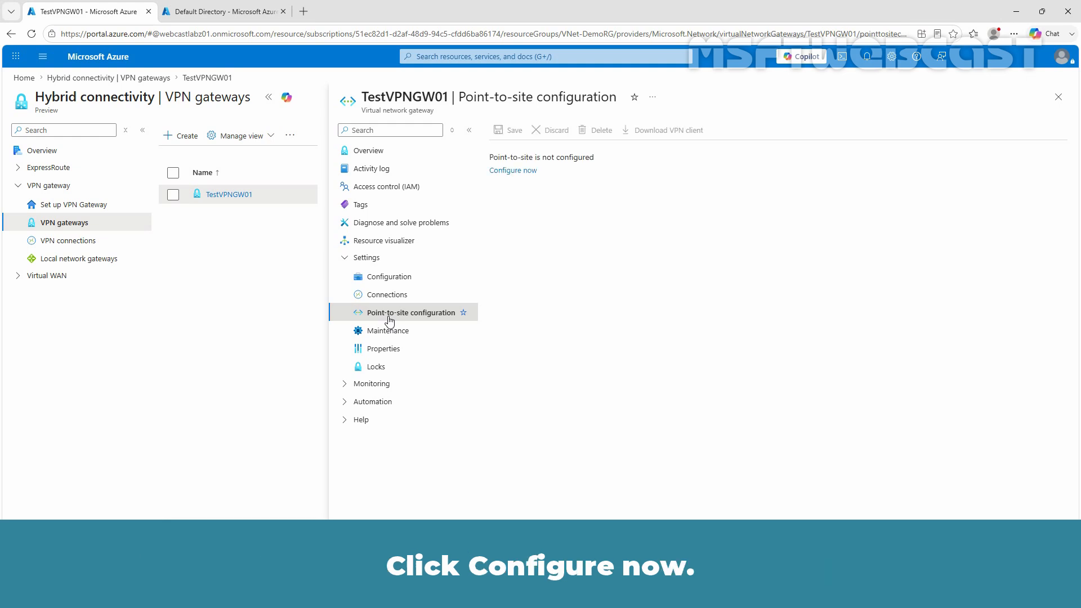
{"action": "left_click", "coordinate": [522, 171]}
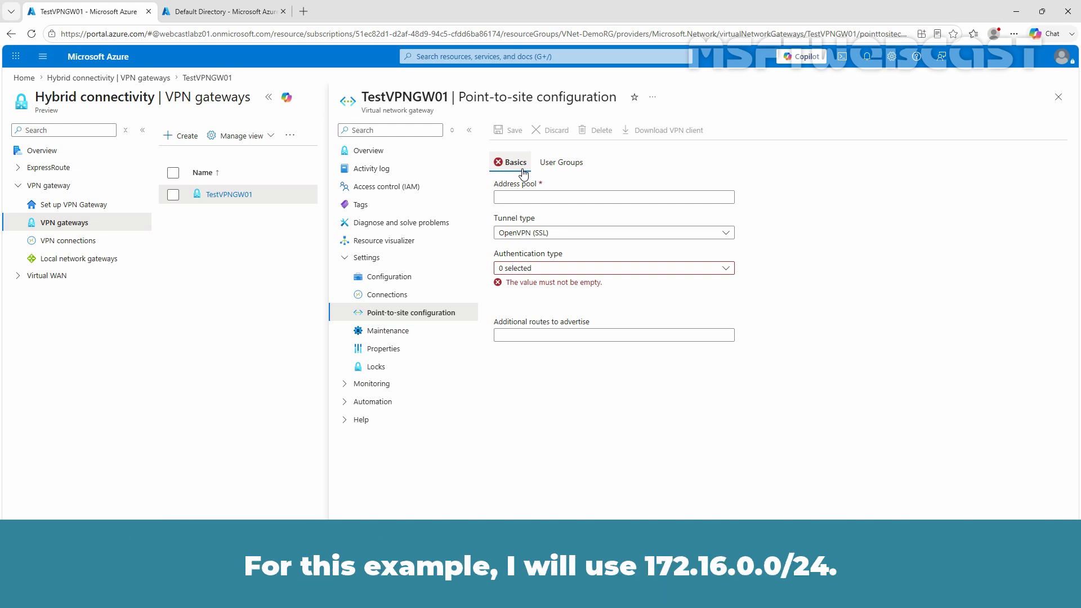
{"action": "left_click", "coordinate": [521, 196]}
{"action": "type", "text": "17"}
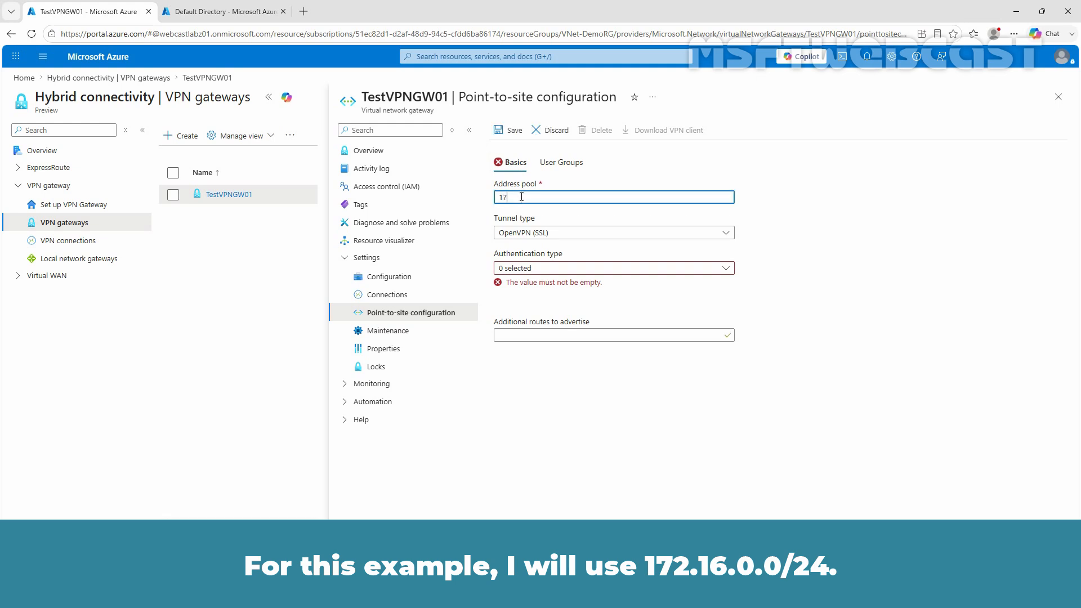
{"action": "type", "text": "2.16.0."}
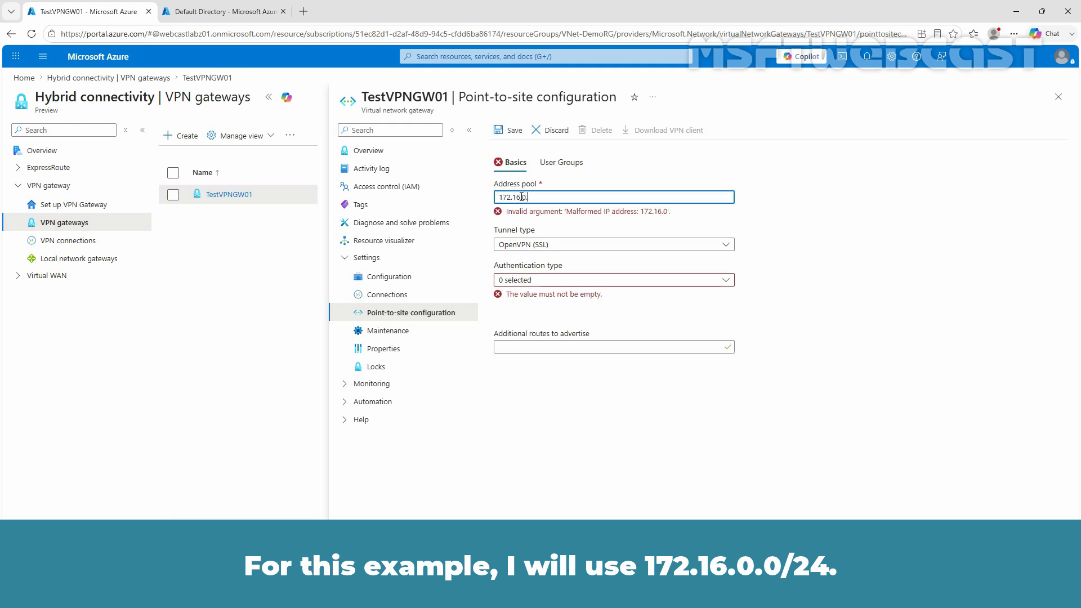
{"action": "type", "text": "0/24"}
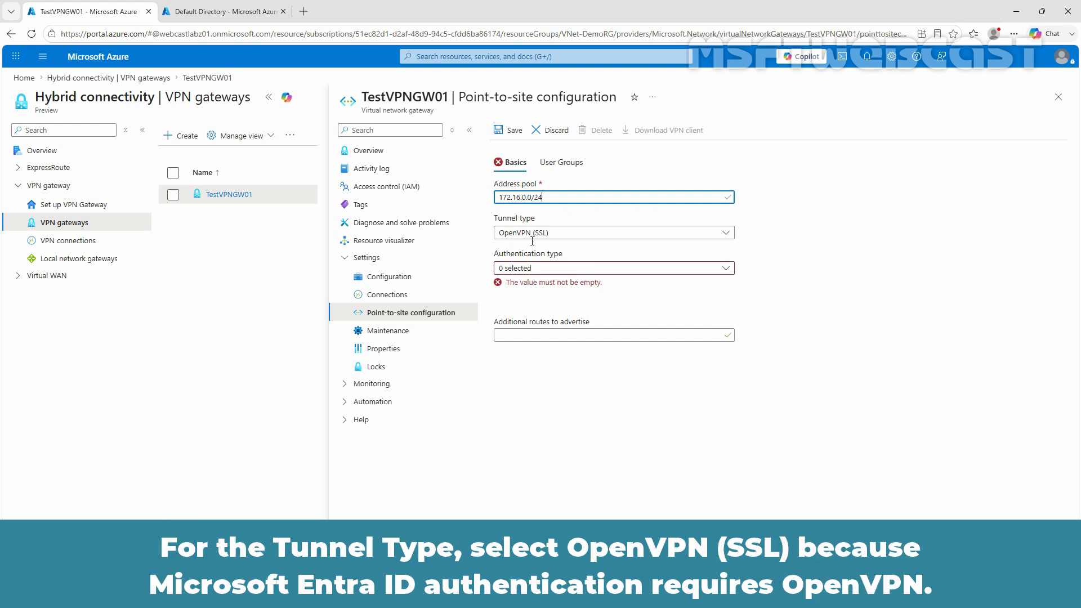
Set the tunnel type to OpenVPN (SSL) and the authentication type to Microsoft Entra ID
{"action": "left_click", "coordinate": [532, 233]}
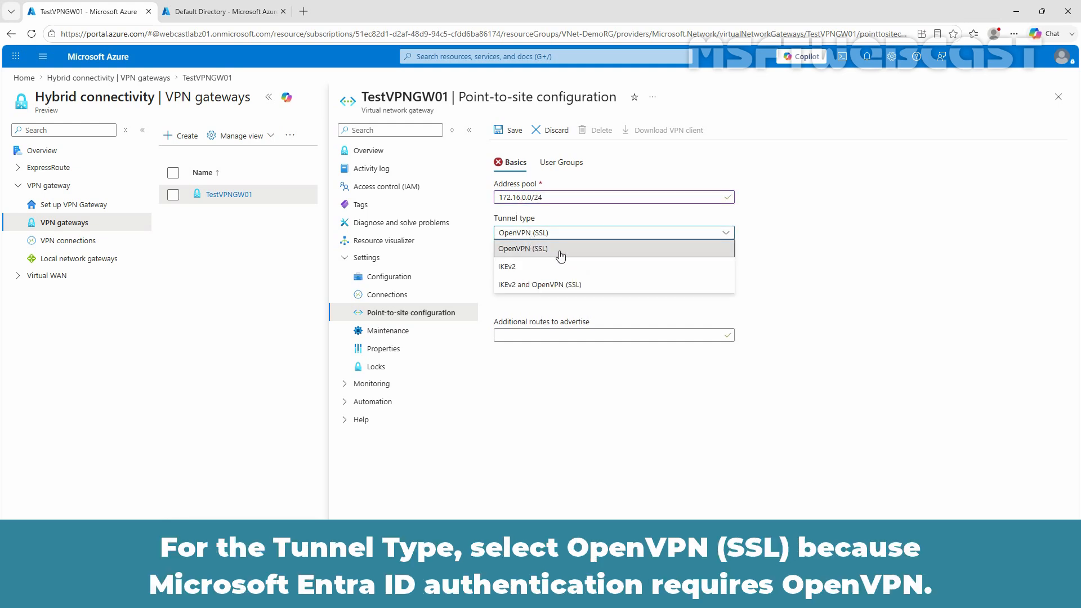
{"action": "left_click", "coordinate": [561, 254]}
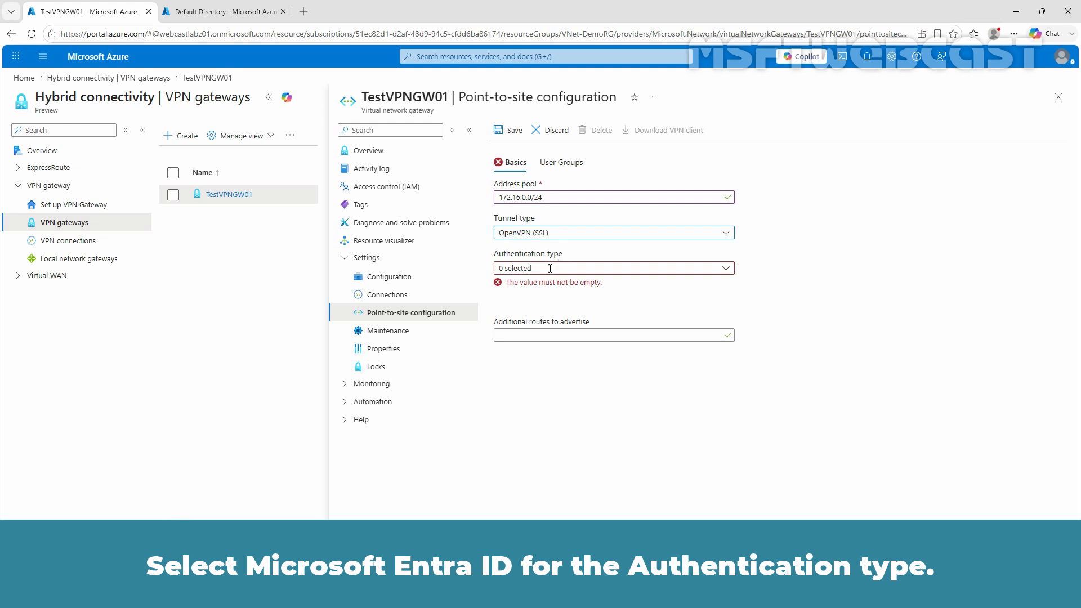
{"action": "left_click", "coordinate": [560, 268]}
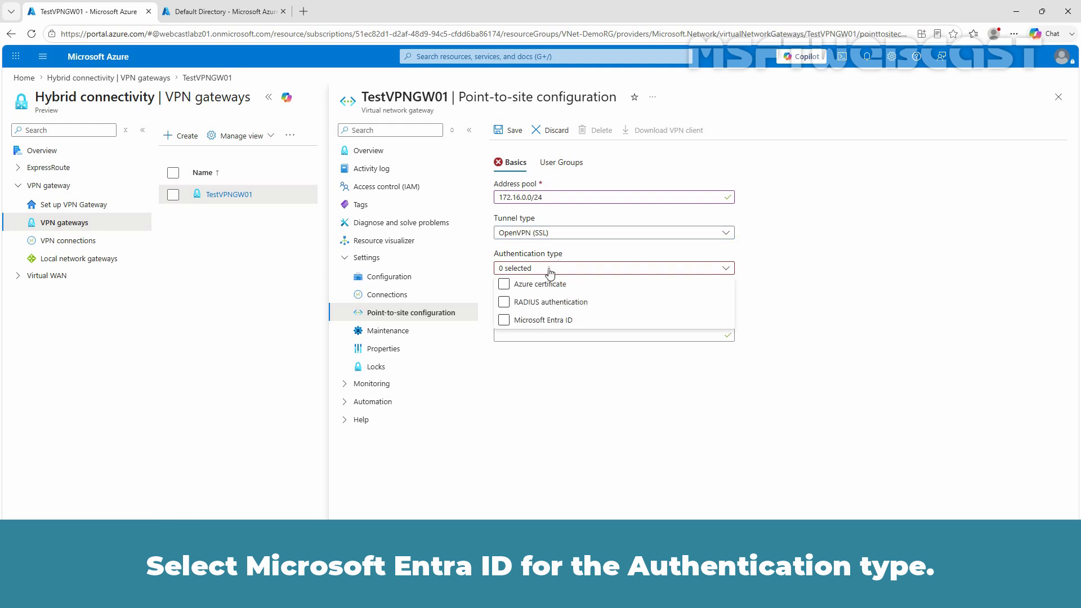
{"action": "left_click", "coordinate": [548, 322]}
{"action": "left_click", "coordinate": [483, 348]}
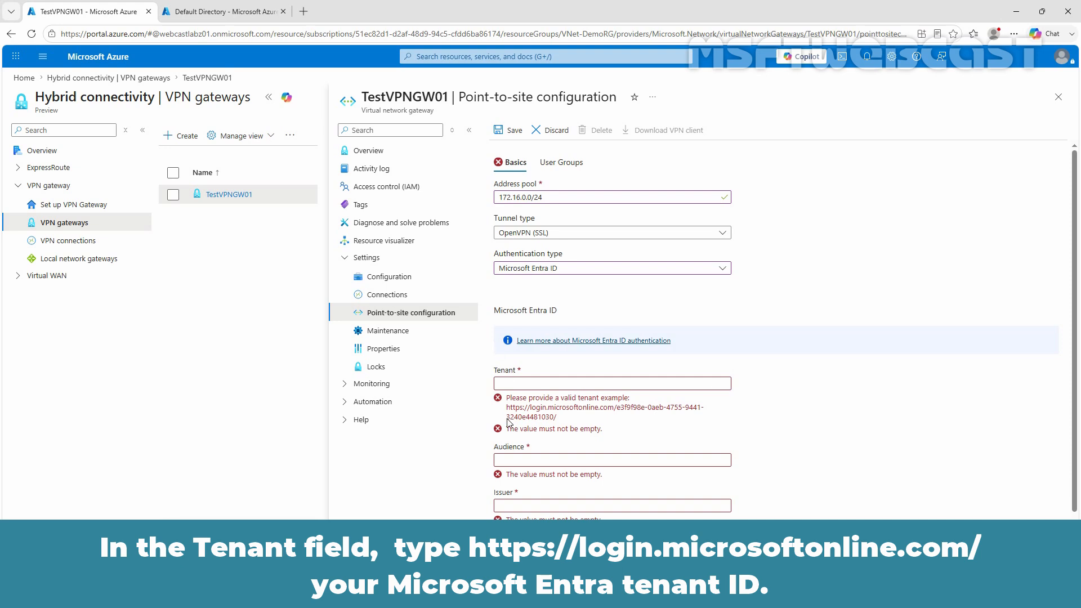
{"action": "left_click_drag", "start_coordinate": [506, 407], "coordinate": [619, 412]}
{"action": "key", "text": "ctrl+c"}
{"action": "left_click", "coordinate": [577, 384]}
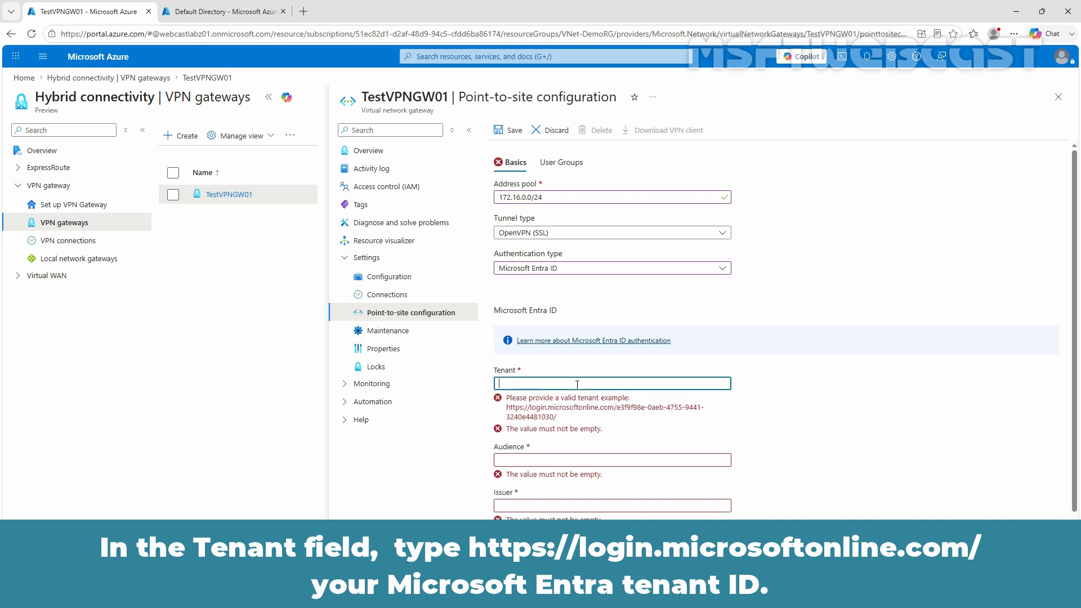
{"action": "key", "text": "ctrl+v"}
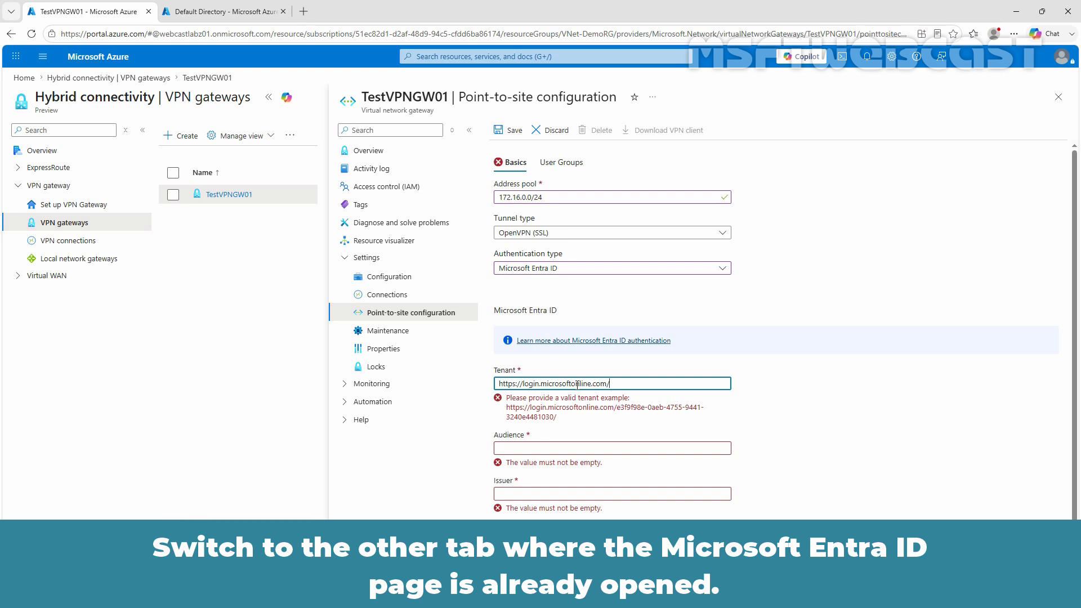
{"action": "left_click", "coordinate": [230, 12]}
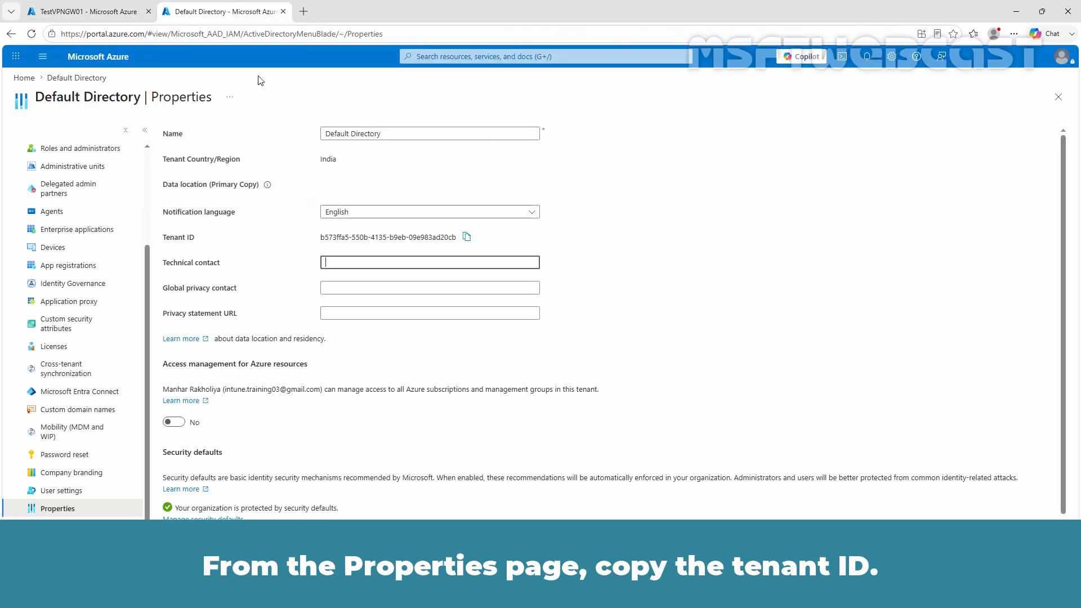
{"action": "left_click", "coordinate": [467, 237]}
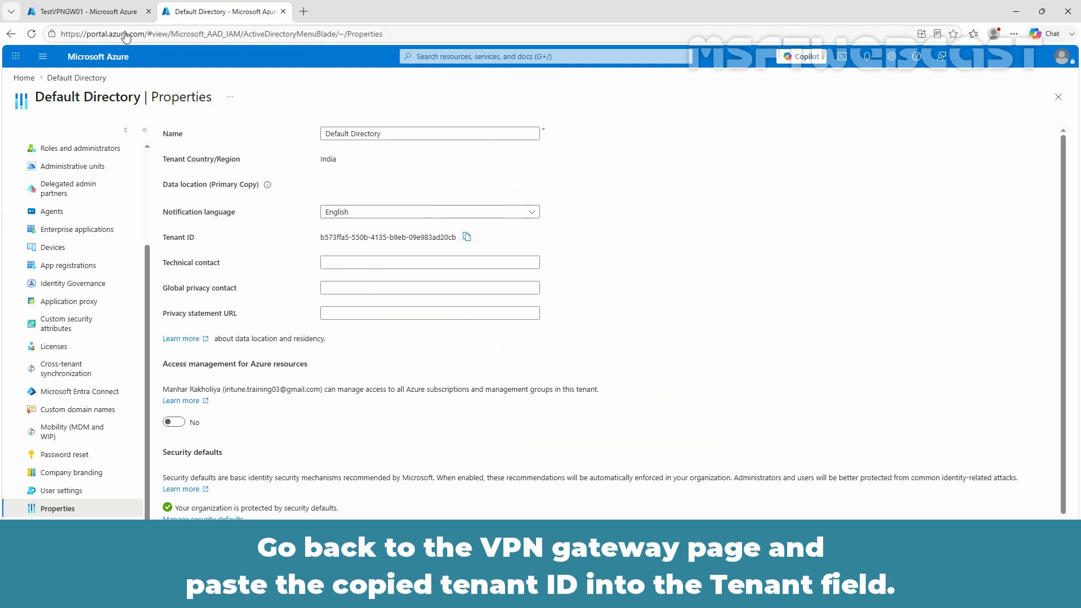
{"action": "left_click", "coordinate": [98, 12]}
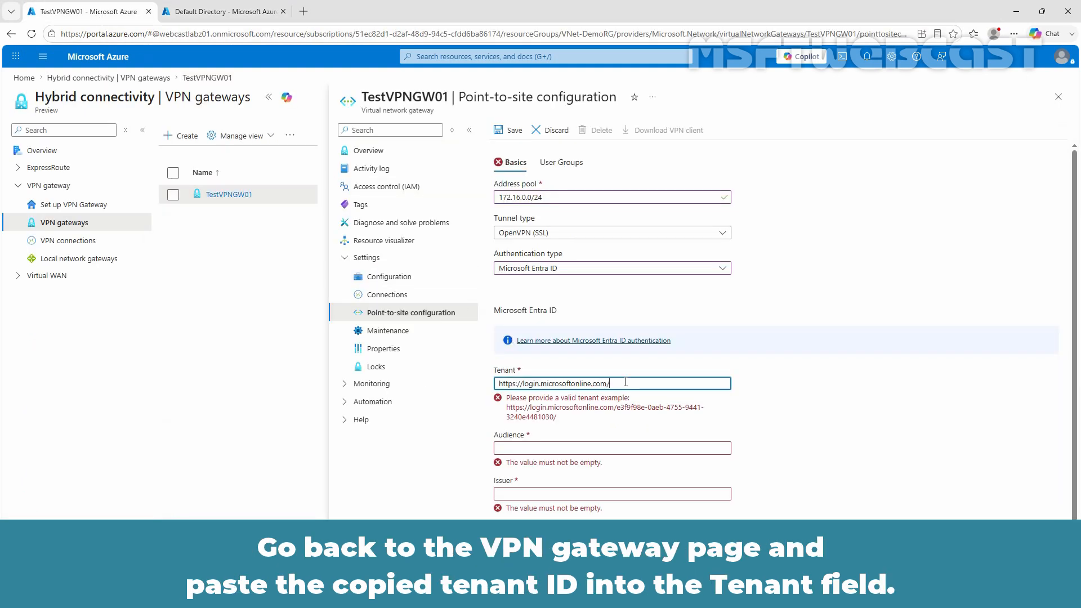
{"action": "key", "text": "ctrl+v"}
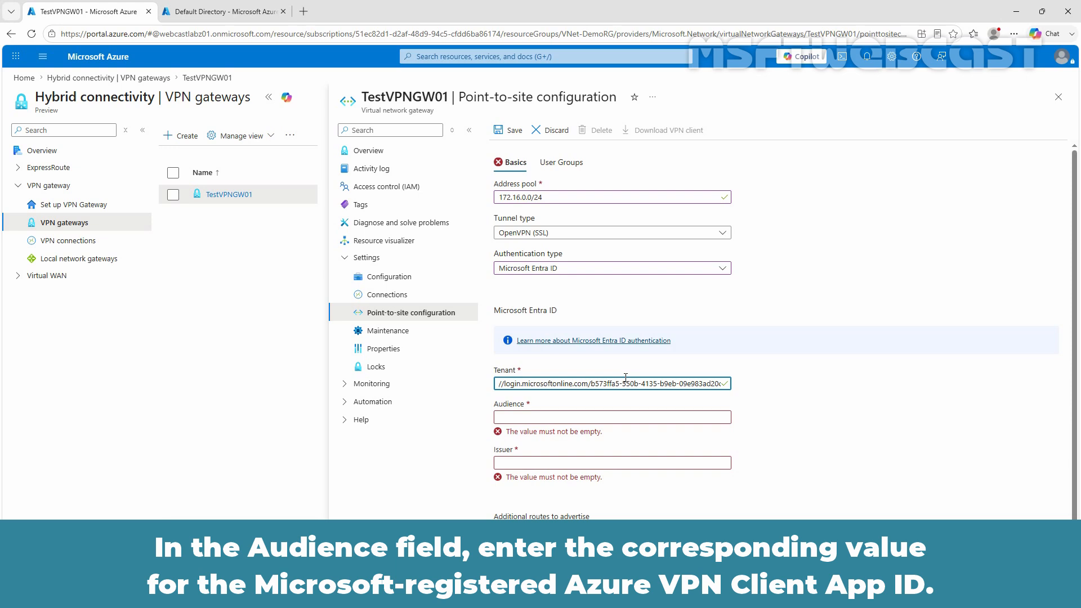
{"action": "key", "text": "End"}
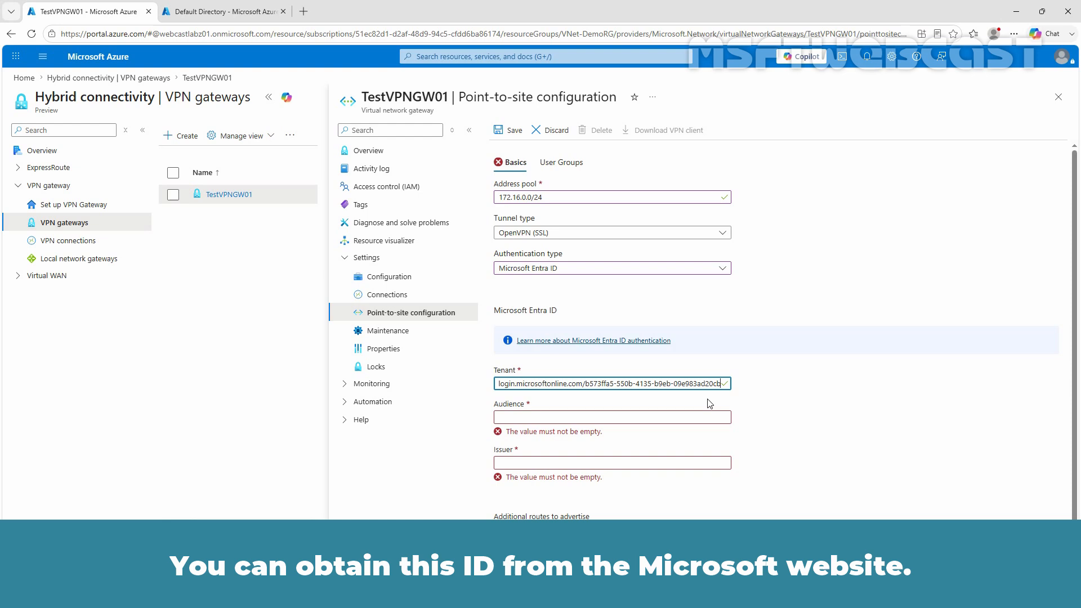
{"action": "left_click", "coordinate": [673, 418]}
{"action": "key", "text": "ctrl+v"}
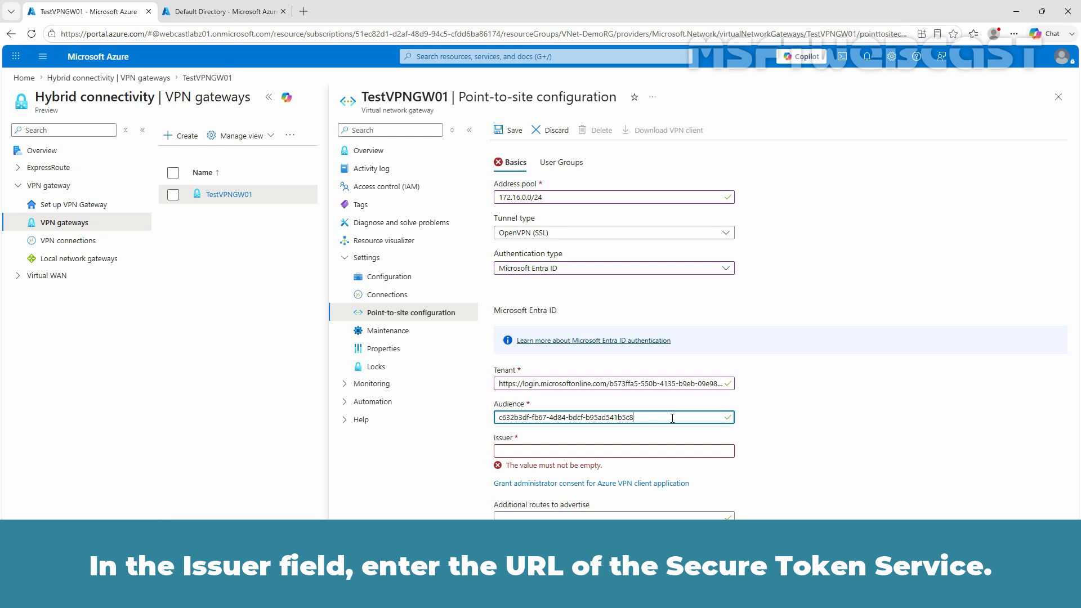
{"action": "left_click", "coordinate": [651, 451]}
{"action": "type", "text": "https://sts"}
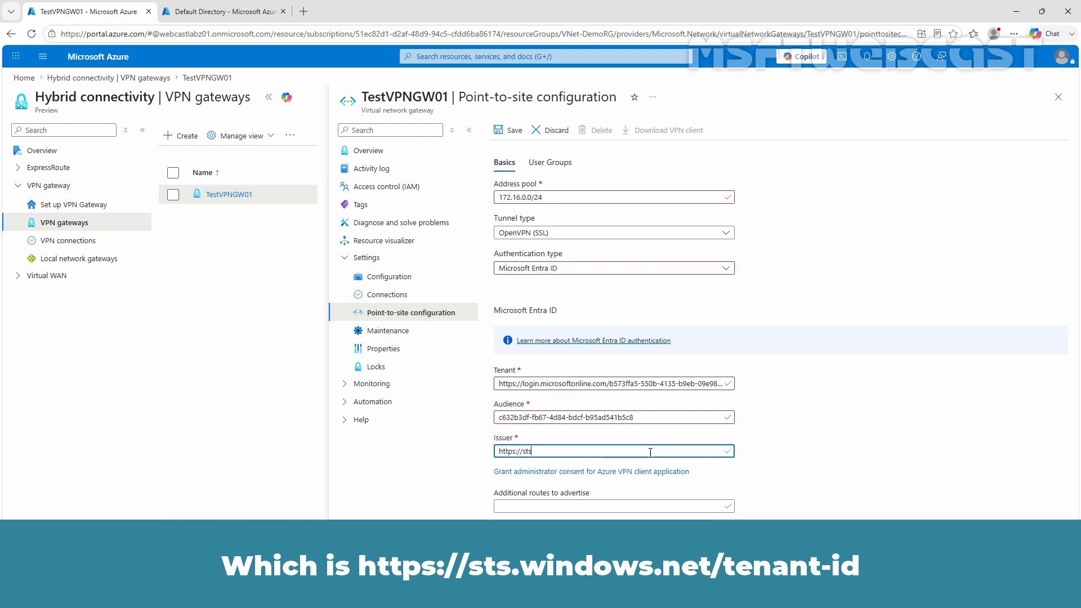
{"action": "type", "text": ".windows.net/"}
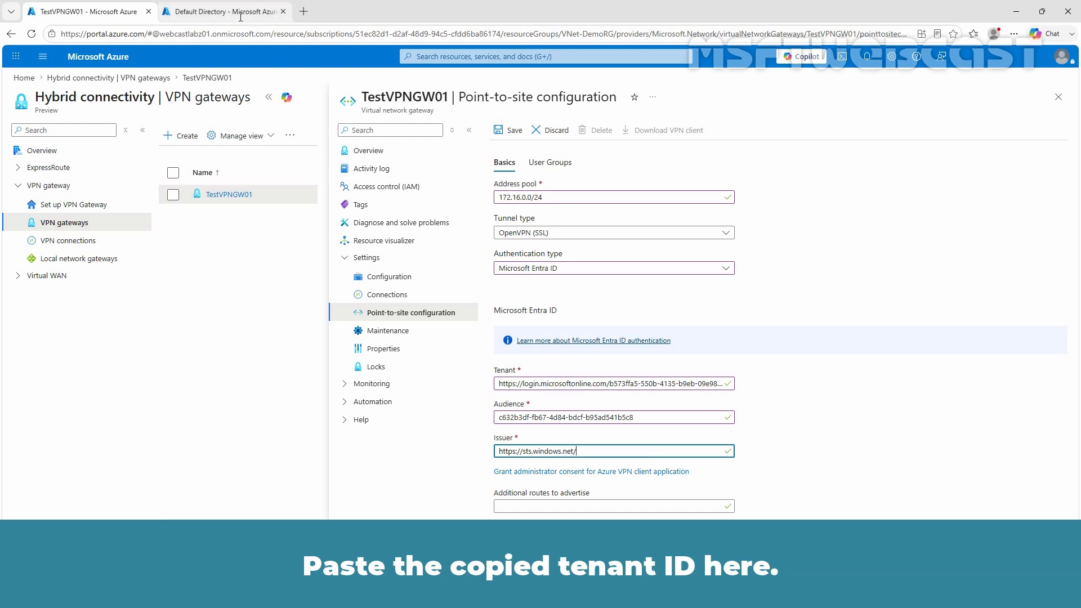
{"action": "left_click", "coordinate": [241, 16]}
{"action": "left_click", "coordinate": [465, 239]}
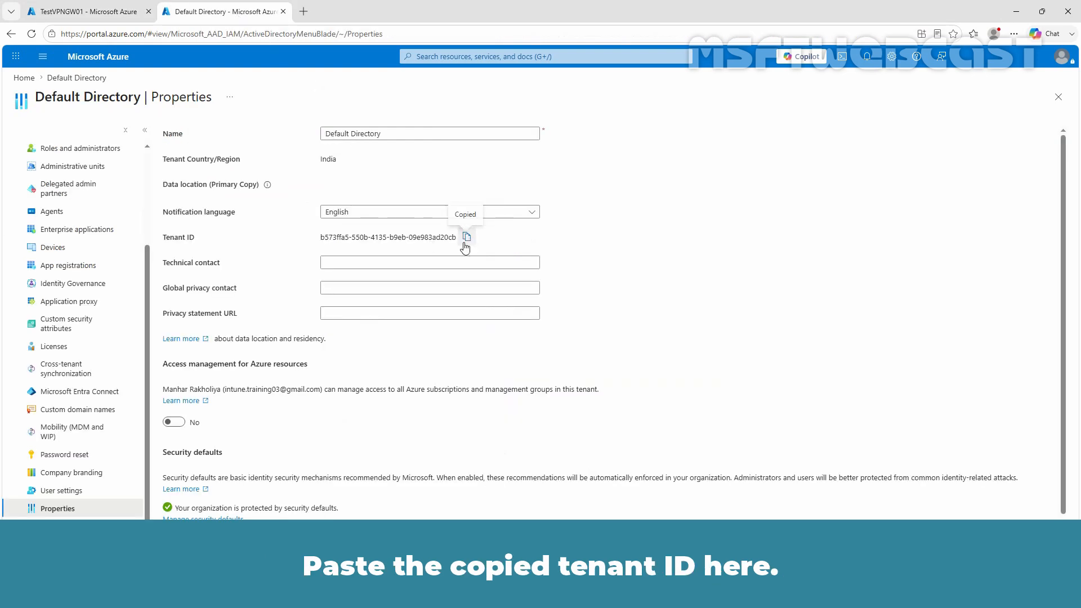
{"action": "left_click", "coordinate": [89, 11]}
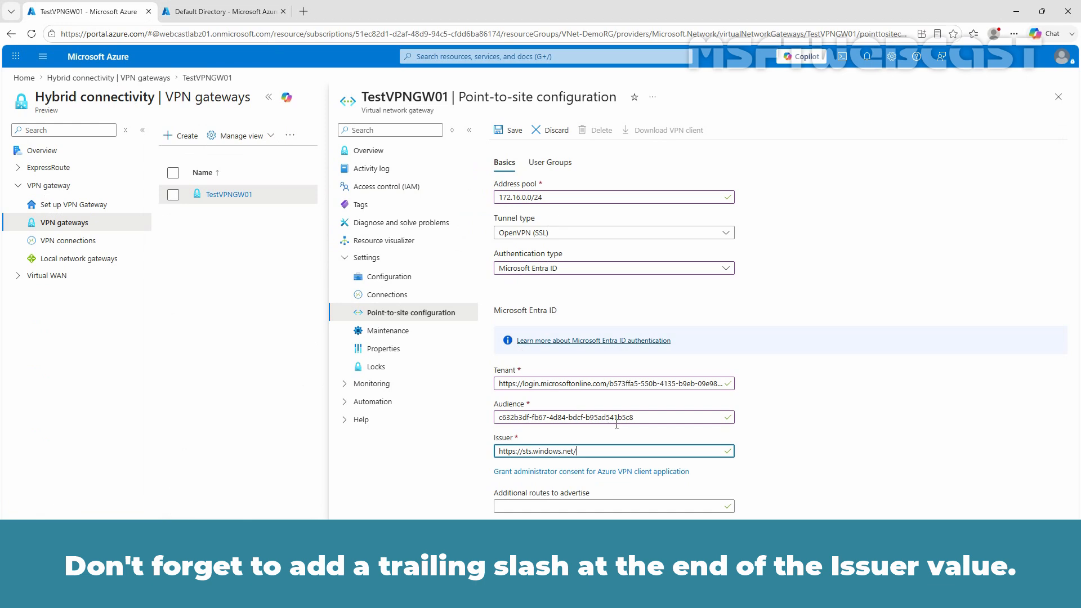
{"action": "key", "text": "ctrl+v"}
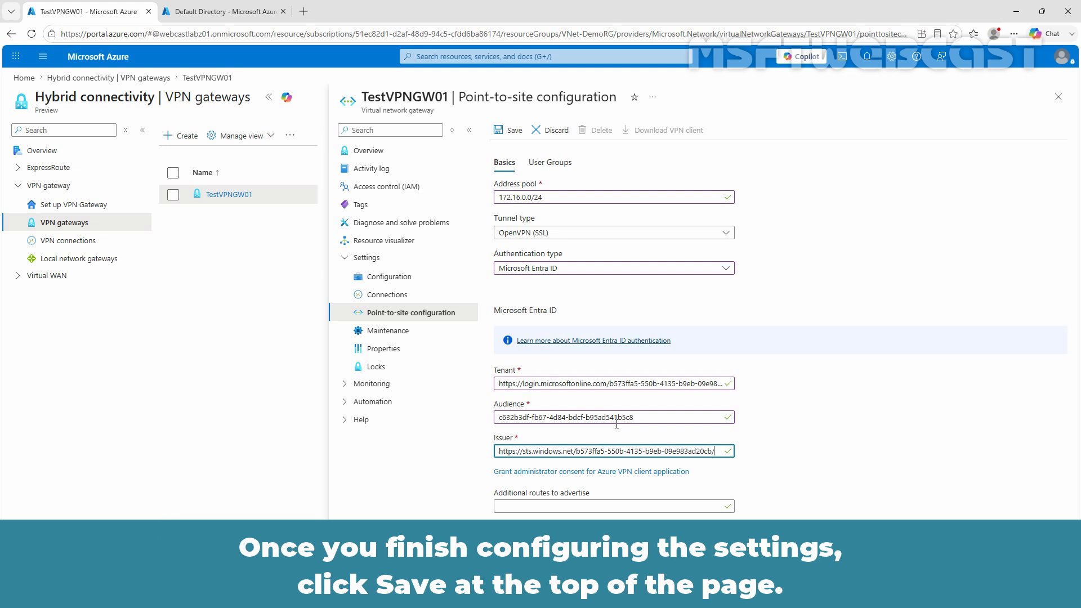
{"action": "left_click", "coordinate": [512, 131]}
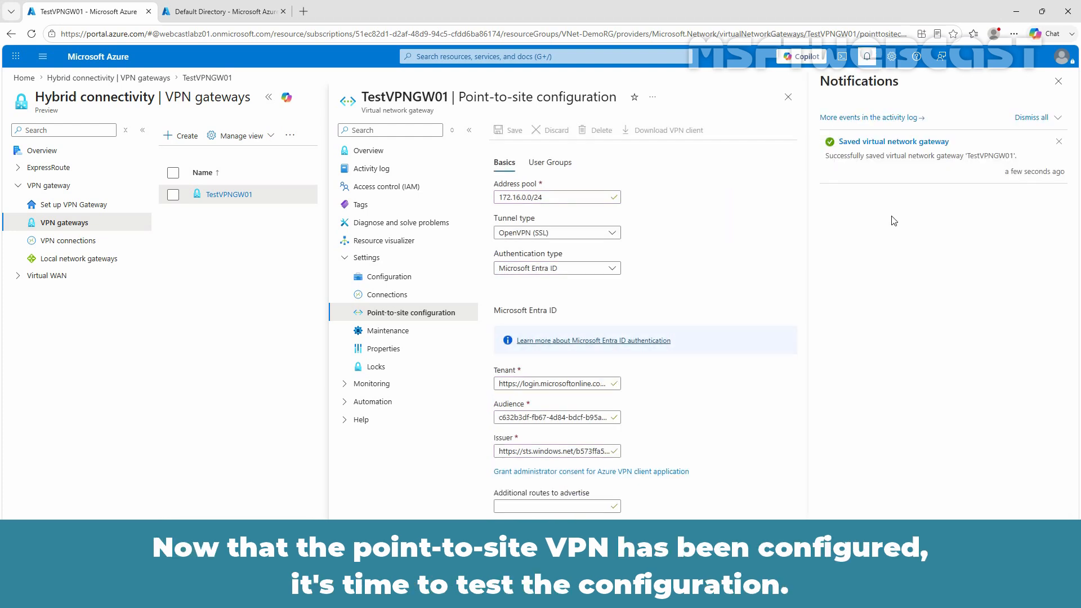
{"action": "left_click", "coordinate": [1058, 82]}
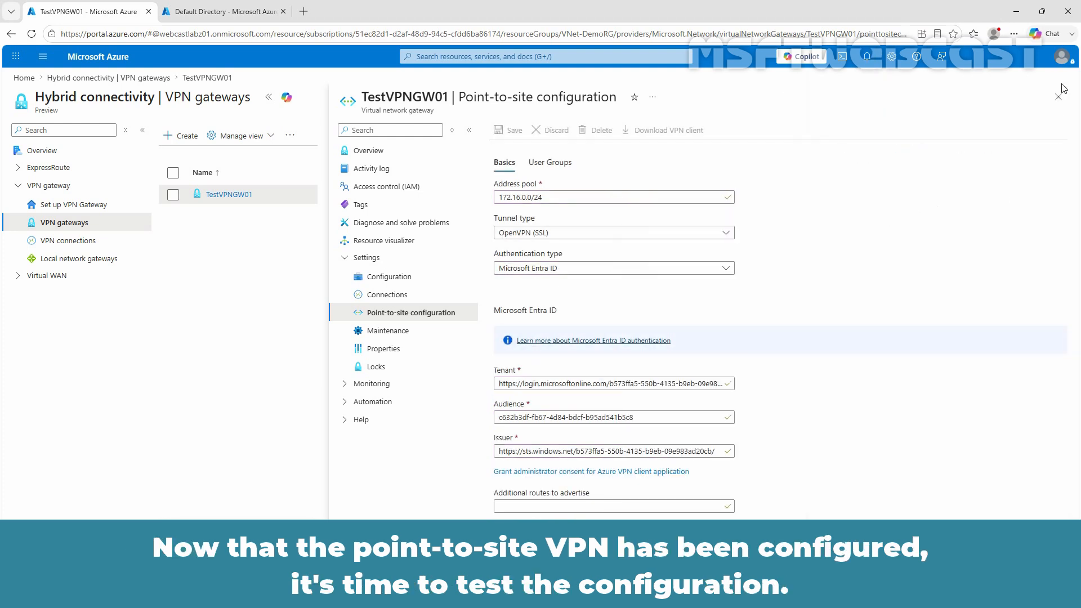
Reload the point-to-site configuration to download the VPN client package, and show vpnclientconfiguration.zip in its folder
{"action": "left_click", "coordinate": [369, 150]}
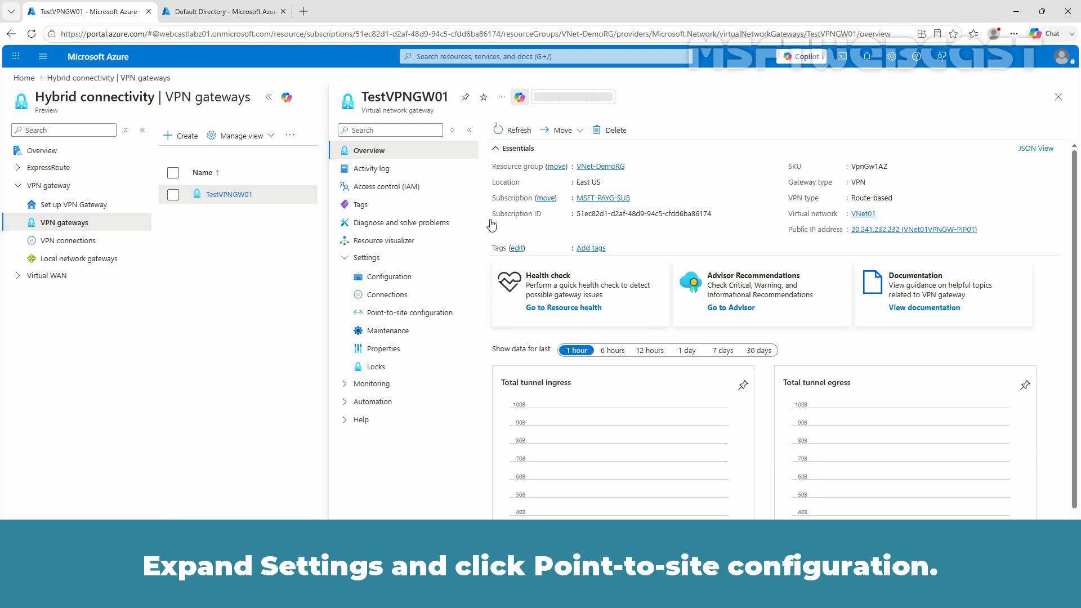
{"action": "left_click", "coordinate": [395, 317]}
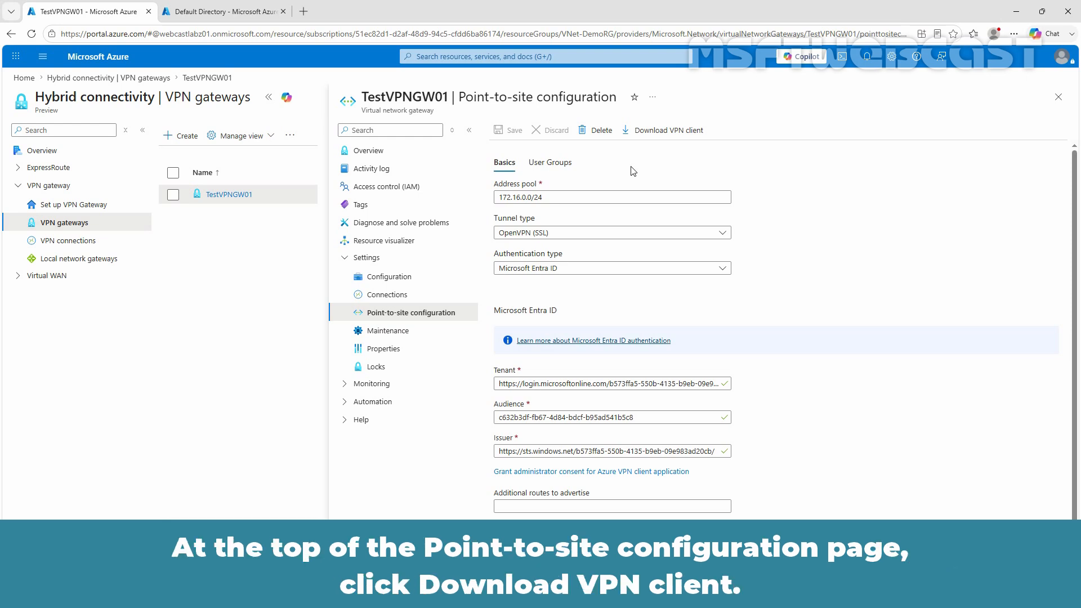
{"action": "left_click", "coordinate": [664, 132]}
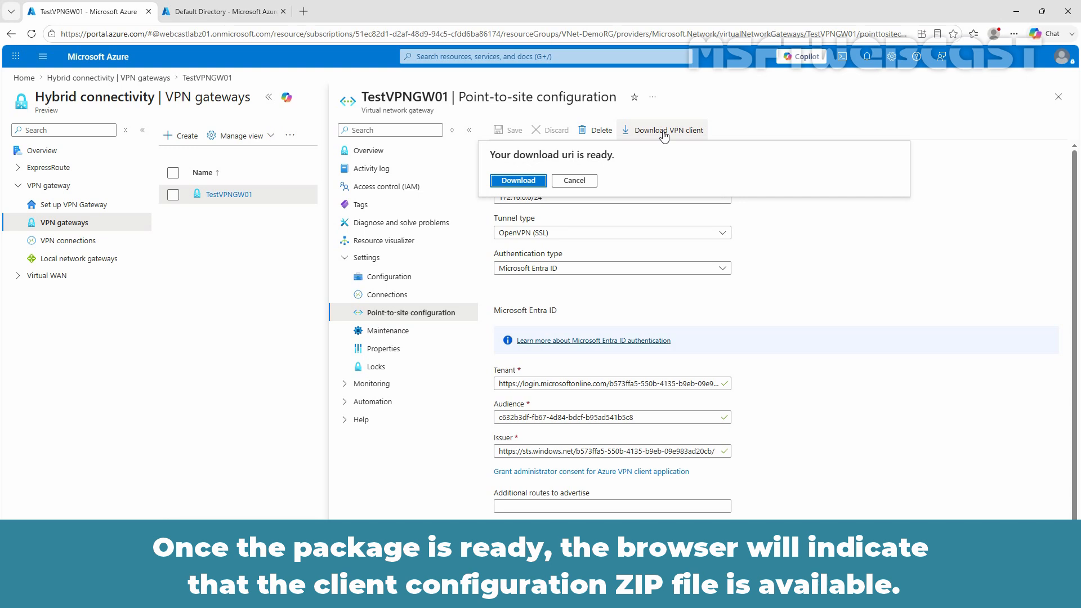
{"action": "left_click", "coordinate": [518, 180]}
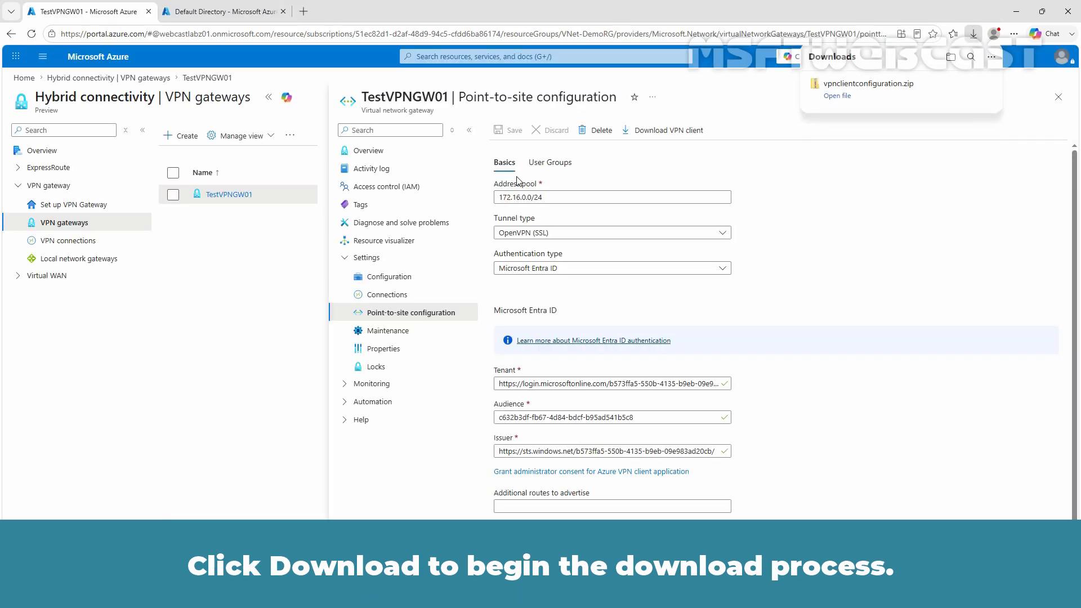
{"action": "left_click", "coordinate": [964, 96]}
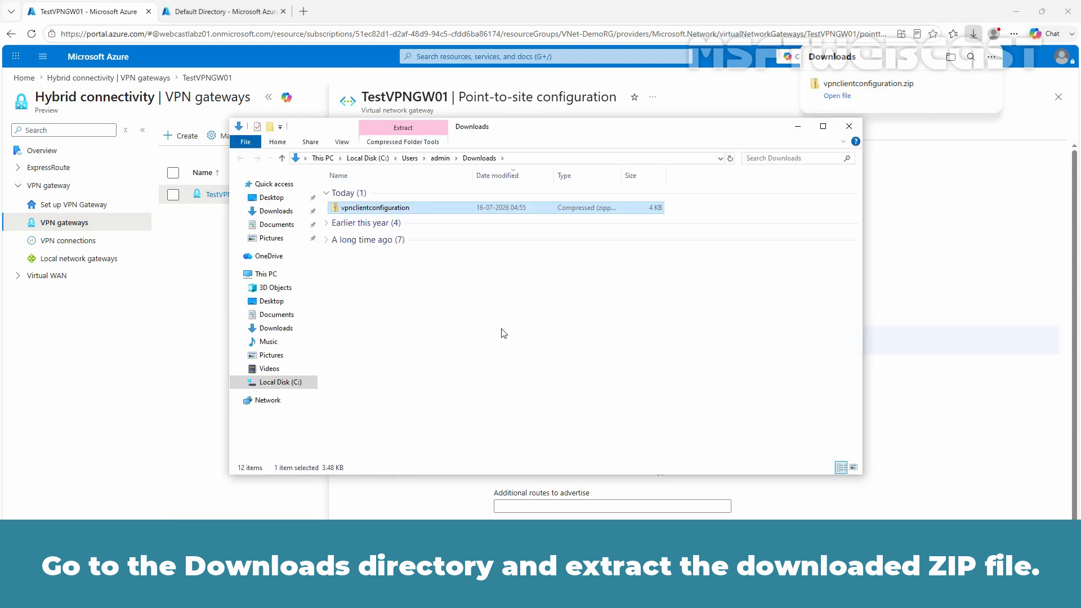
Extract vpnclientconfiguration.zip in Downloads, look for the azurevpnconfig file in its AzureVPN folder, and close the folder windows
{"action": "right_click", "coordinate": [384, 206]}
{"action": "left_click", "coordinate": [415, 245]}
{"action": "left_click", "coordinate": [643, 407]}
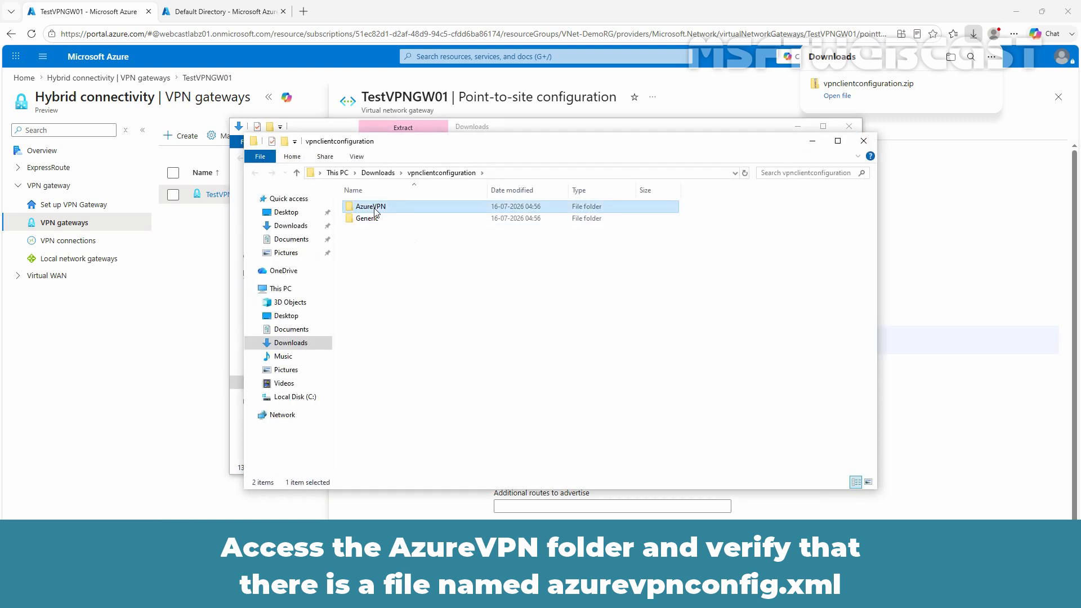
{"action": "double_click", "coordinate": [372, 206]}
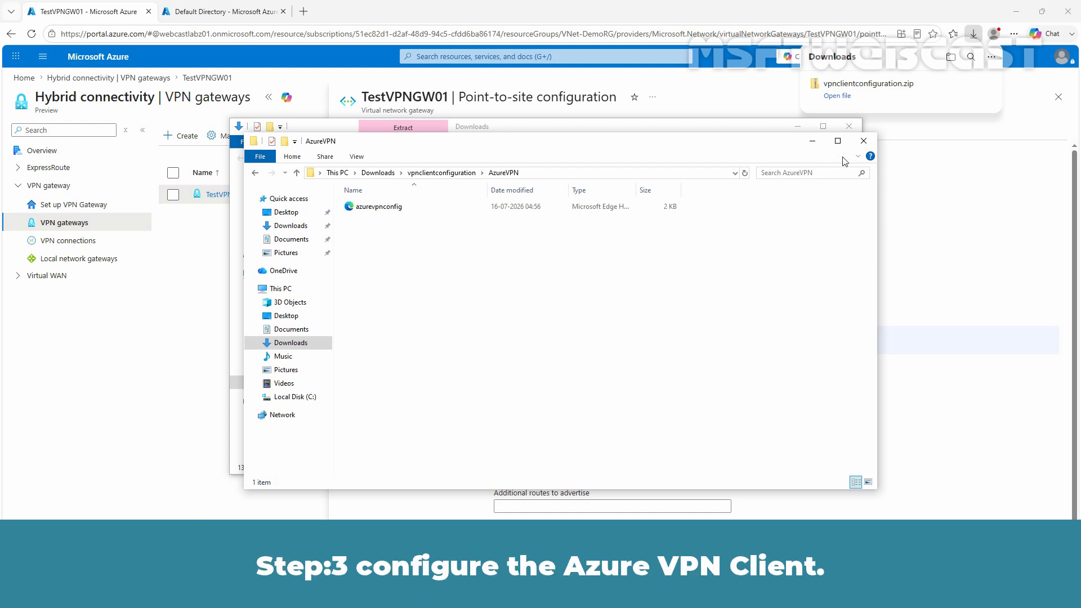
{"action": "left_click", "coordinate": [864, 141]}
{"action": "left_click", "coordinate": [849, 126]}
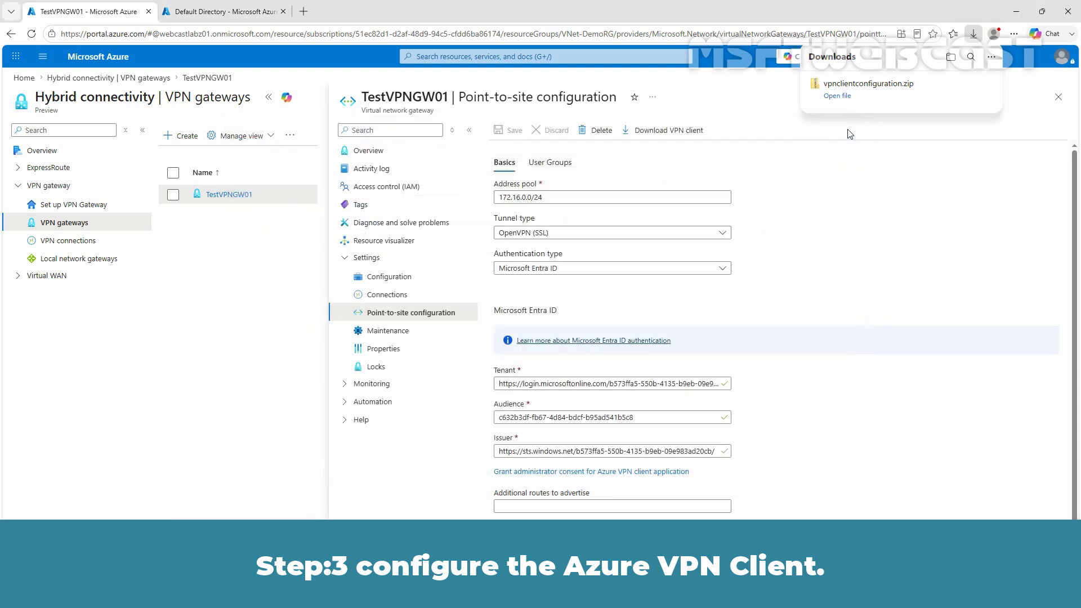
{"action": "left_click", "coordinate": [303, 11]}
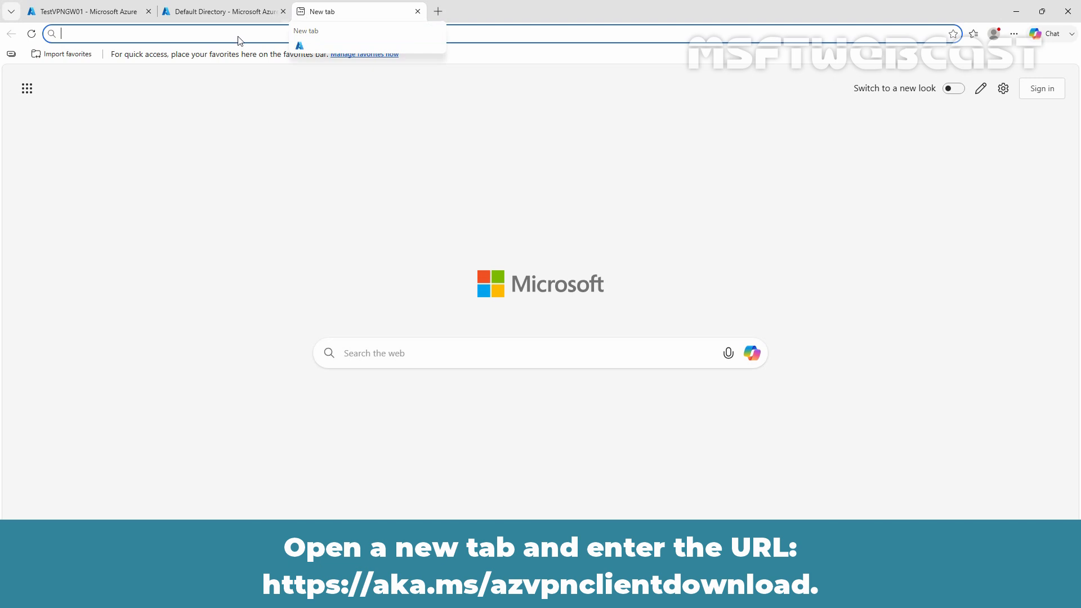
{"action": "left_click", "coordinate": [203, 32]}
{"action": "type", "text": "https://aka.ms/azvpnclientdownload"}
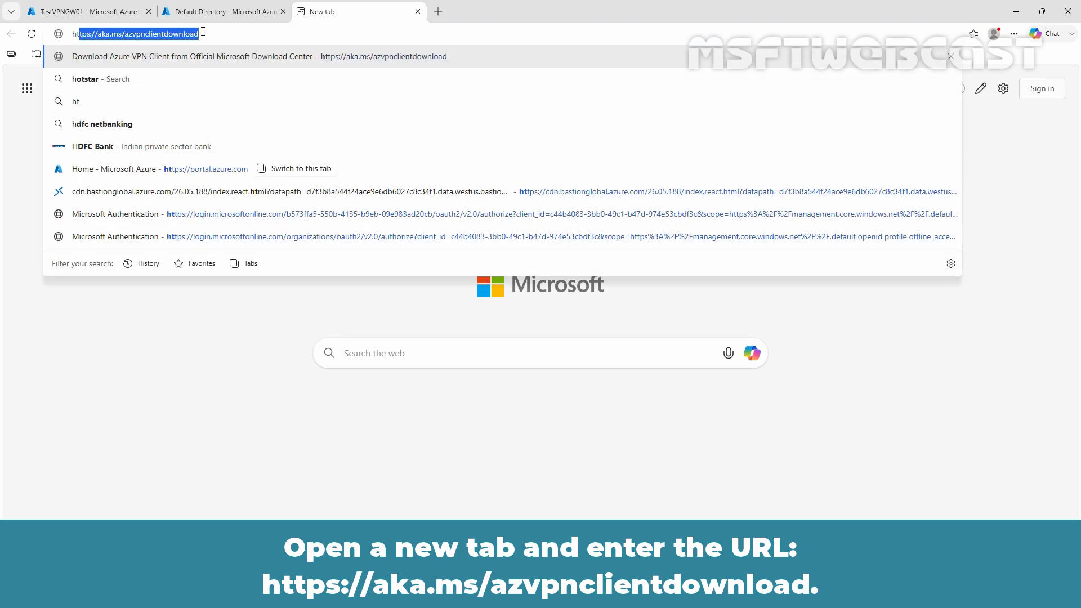
{"action": "key", "text": "Right"}
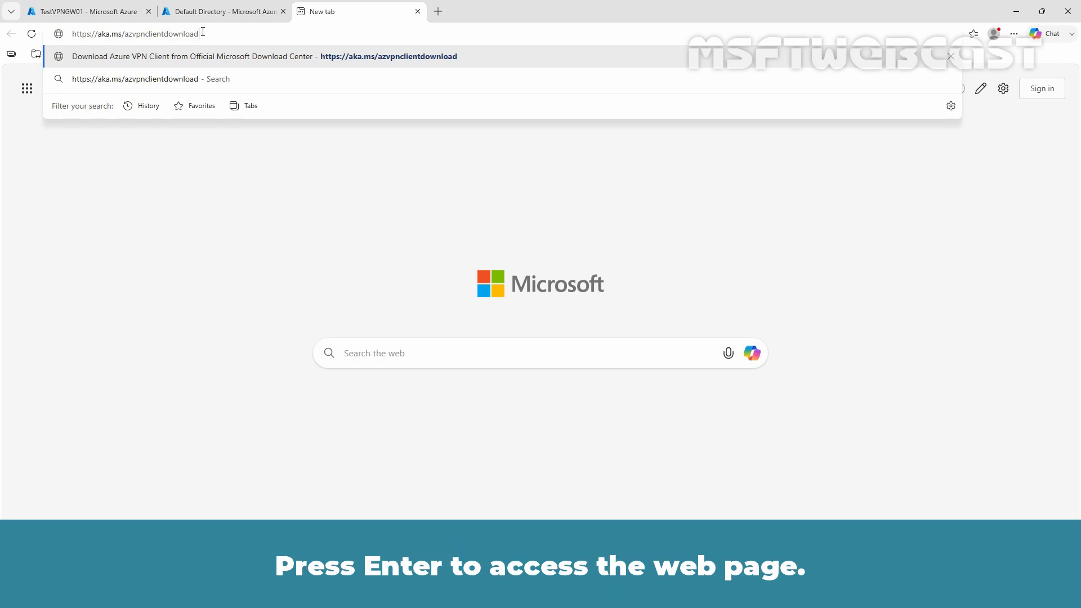
{"action": "key", "text": "Return"}
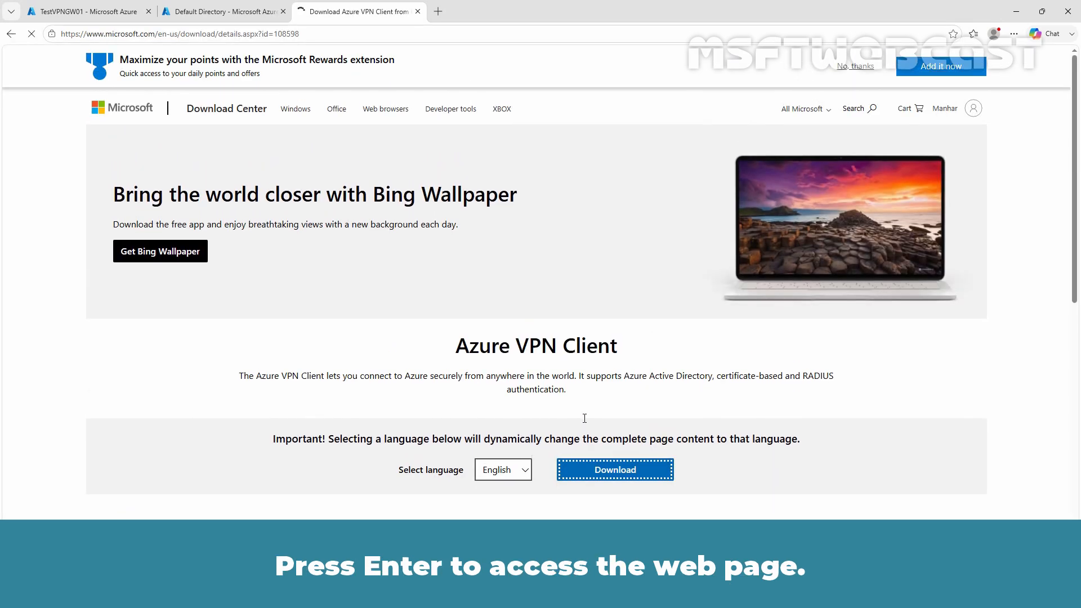
{"action": "left_click", "coordinate": [608, 469]}
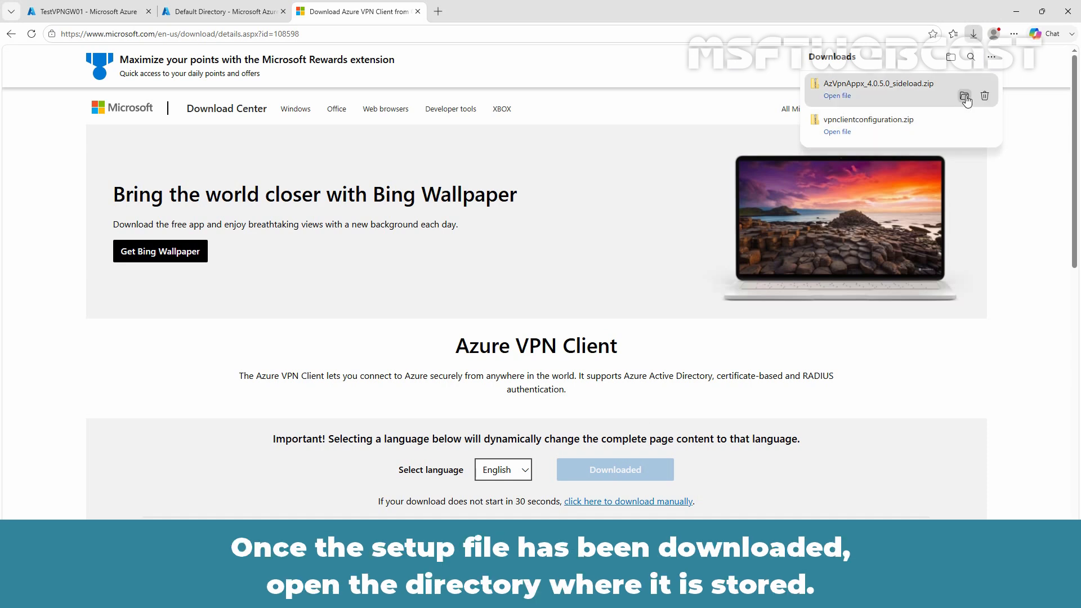
{"action": "left_click", "coordinate": [964, 97]}
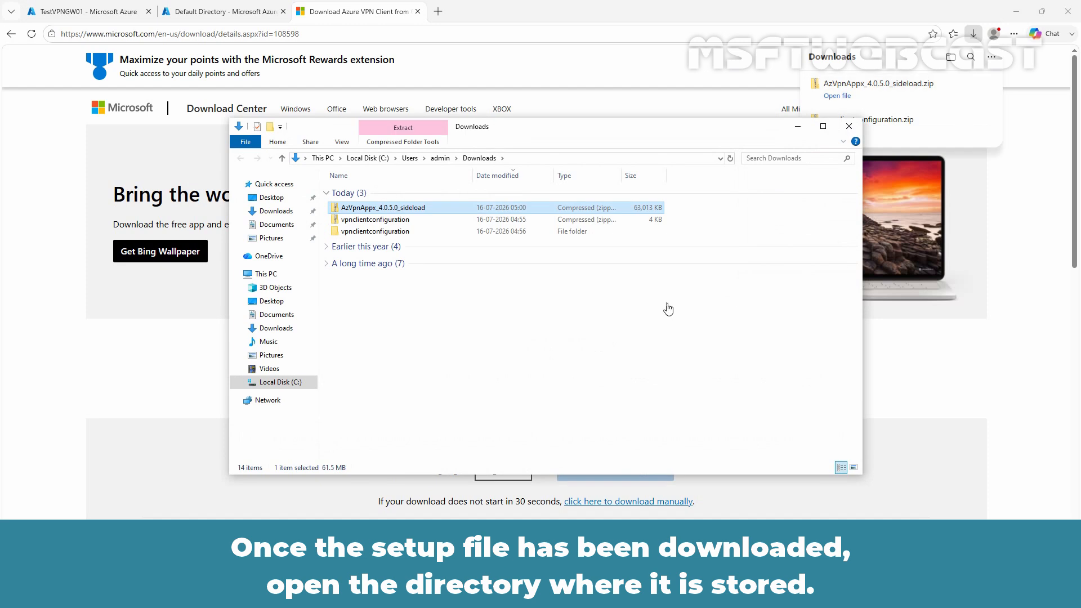
Extract the AzVpnAppx_4.0.5.0_sideload ZIP file to its default folder in Downloads
{"action": "right_click", "coordinate": [431, 211]}
{"action": "left_click", "coordinate": [466, 248]}
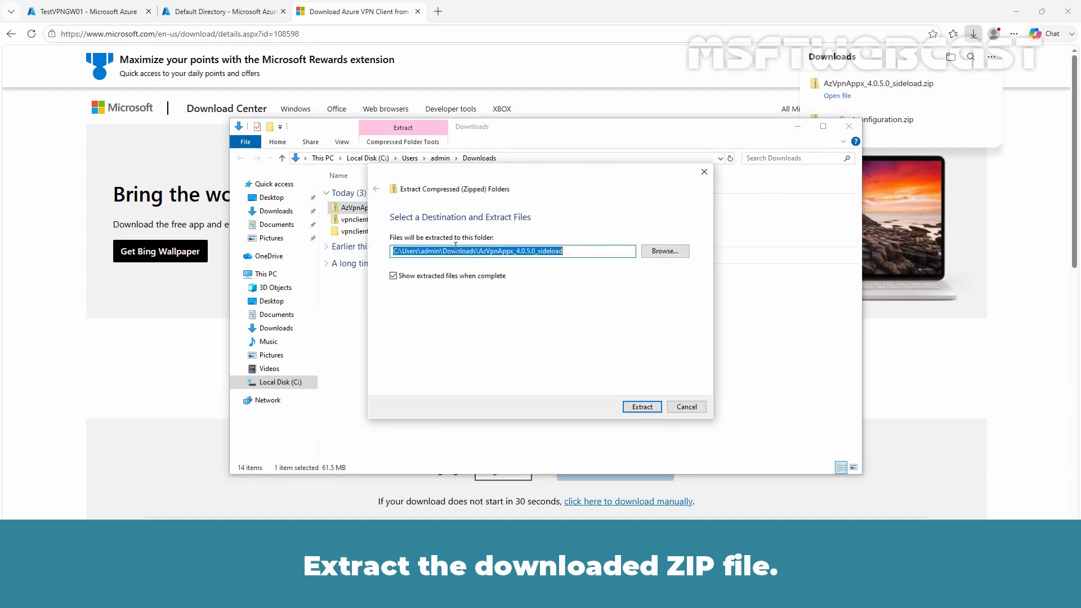
{"action": "left_click", "coordinate": [642, 407]}
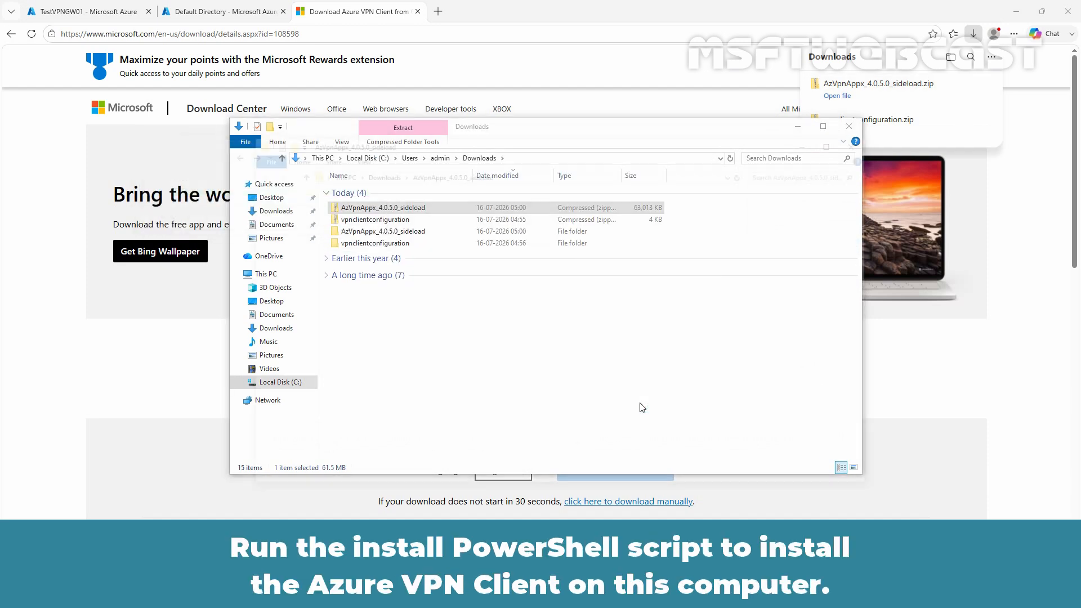
Run the Install script from the extracted folder with PowerShell, answering Y to the execution policy change, and finish the installation
{"action": "right_click", "coordinate": [365, 266]}
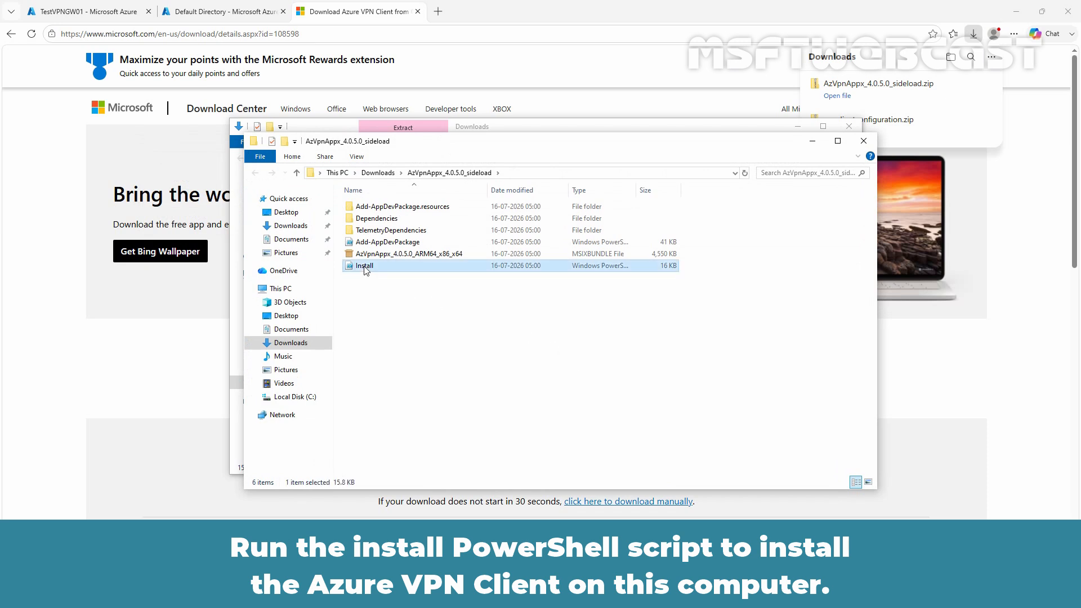
{"action": "left_click", "coordinate": [394, 287]}
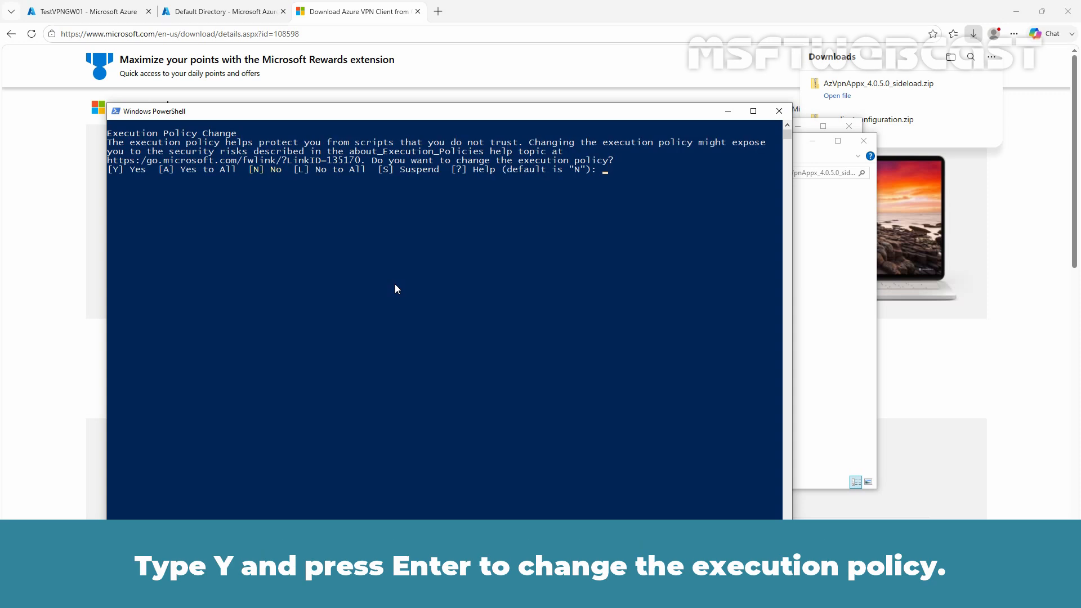
{"action": "type", "text": "Y"}
{"action": "key", "text": "Return"}
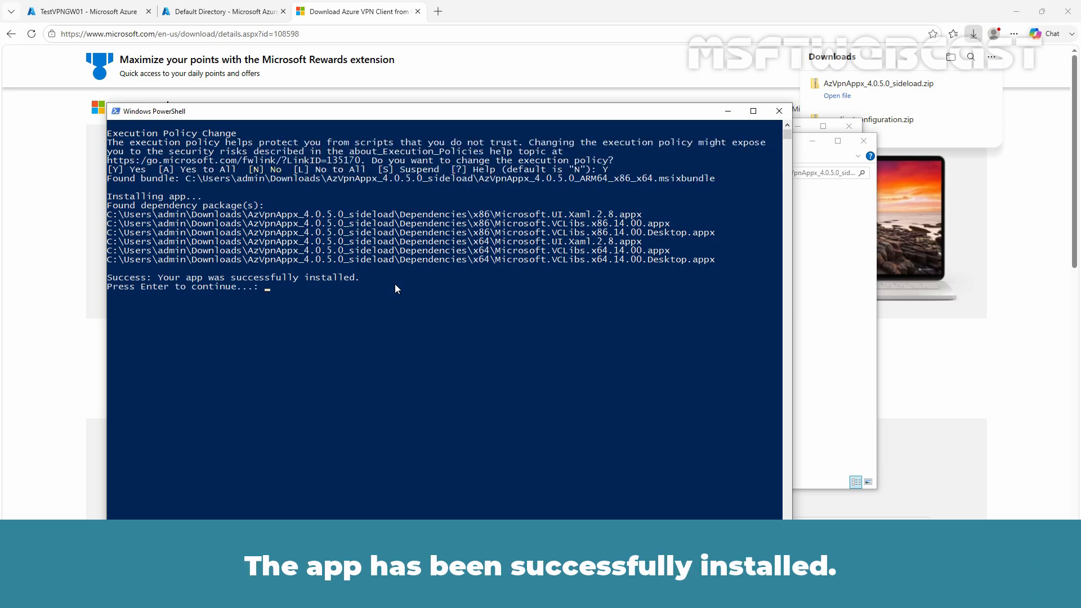
{"action": "key", "text": "Return"}
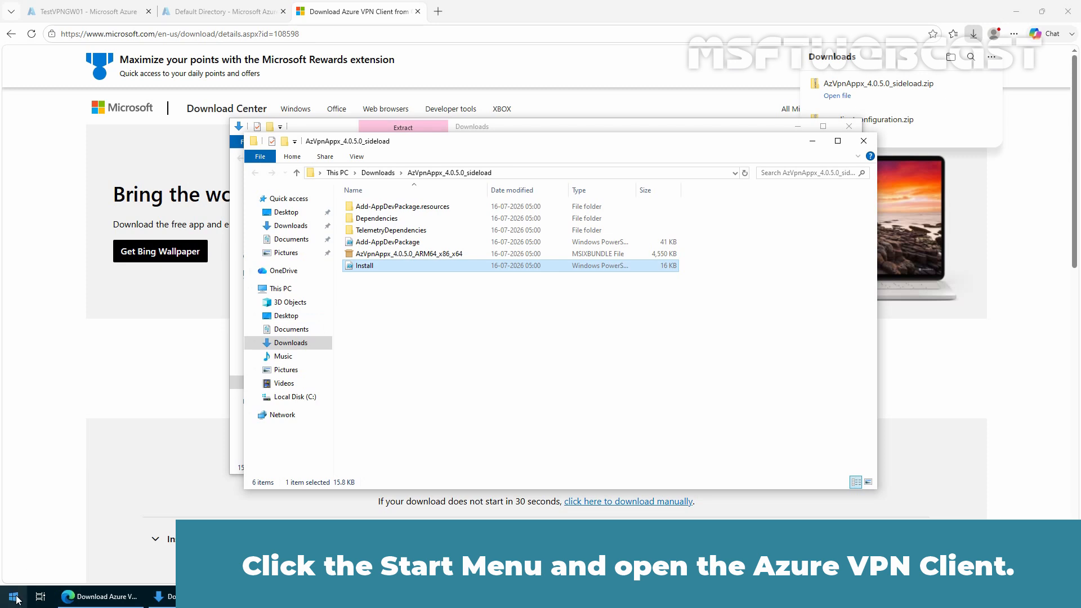
Switch to the newly installed Azure VPN Client and maximize its window
{"action": "left_click", "coordinate": [13, 596]}
{"action": "left_click", "coordinate": [78, 263]}
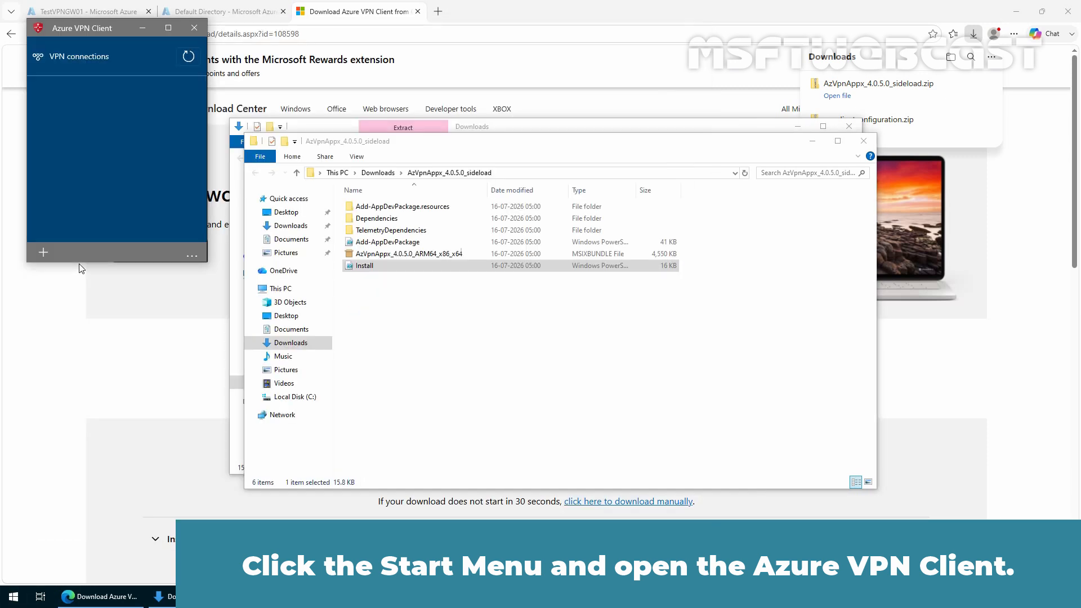
{"action": "left_click", "coordinate": [169, 28]}
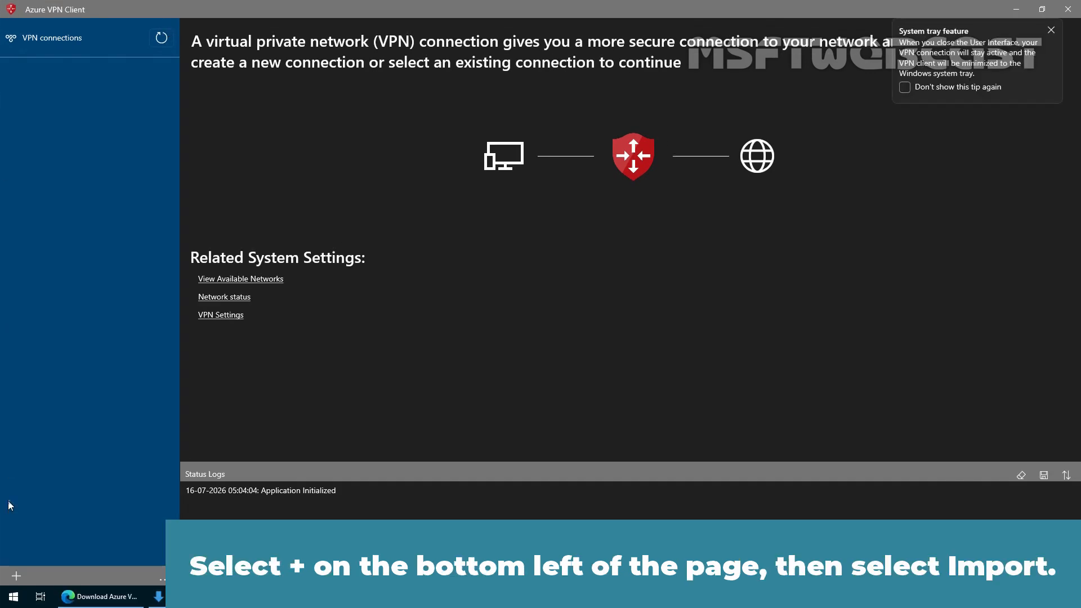
Import azurevpnconfig from Downloads\vpnclientconfiguration\AzureVPN and save the connection profile under the name VNet01
{"action": "left_click", "coordinate": [17, 569]}
{"action": "left_click", "coordinate": [36, 551]}
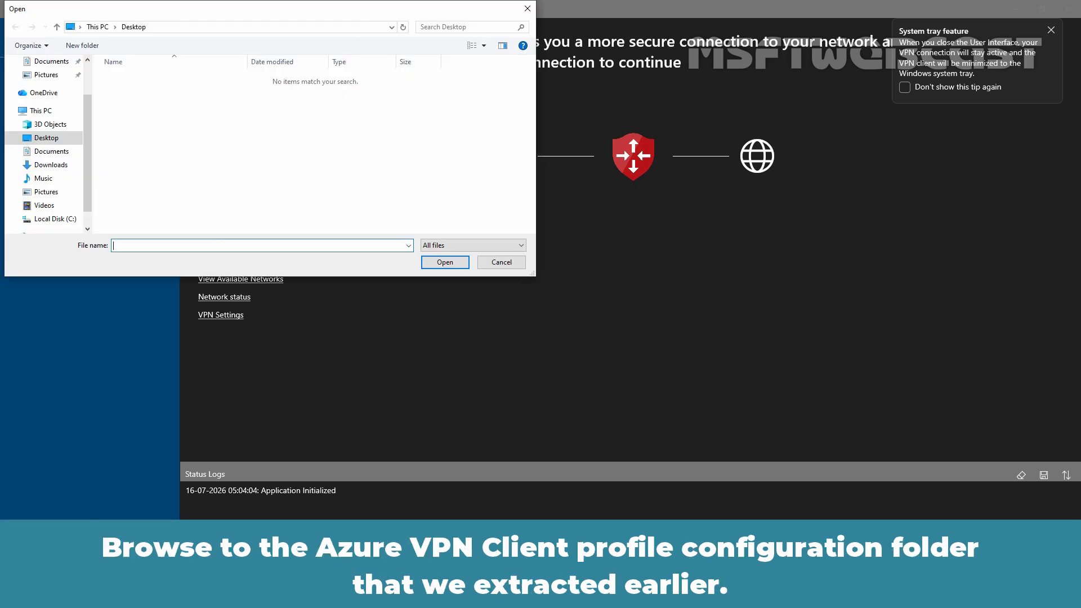
{"action": "left_click", "coordinate": [66, 167]}
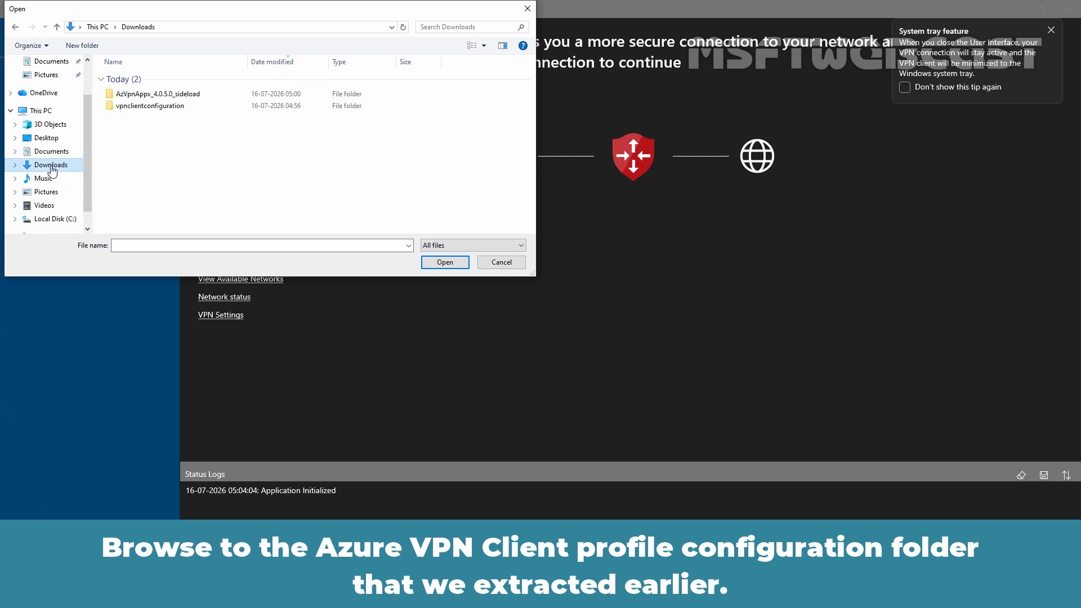
{"action": "double_click", "coordinate": [166, 107]}
{"action": "double_click", "coordinate": [141, 79]}
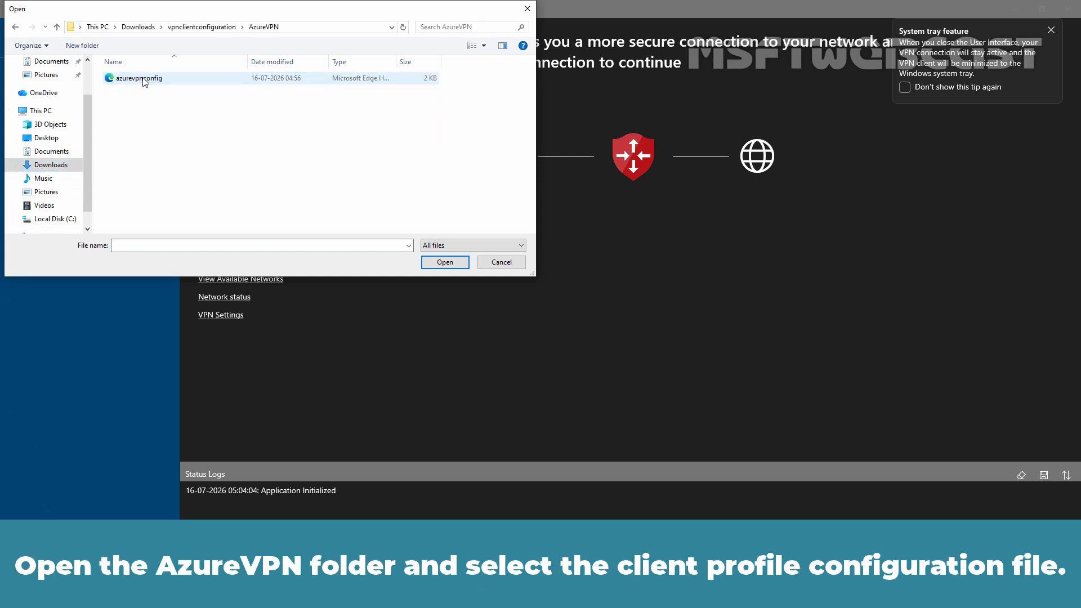
{"action": "left_click", "coordinate": [145, 82]}
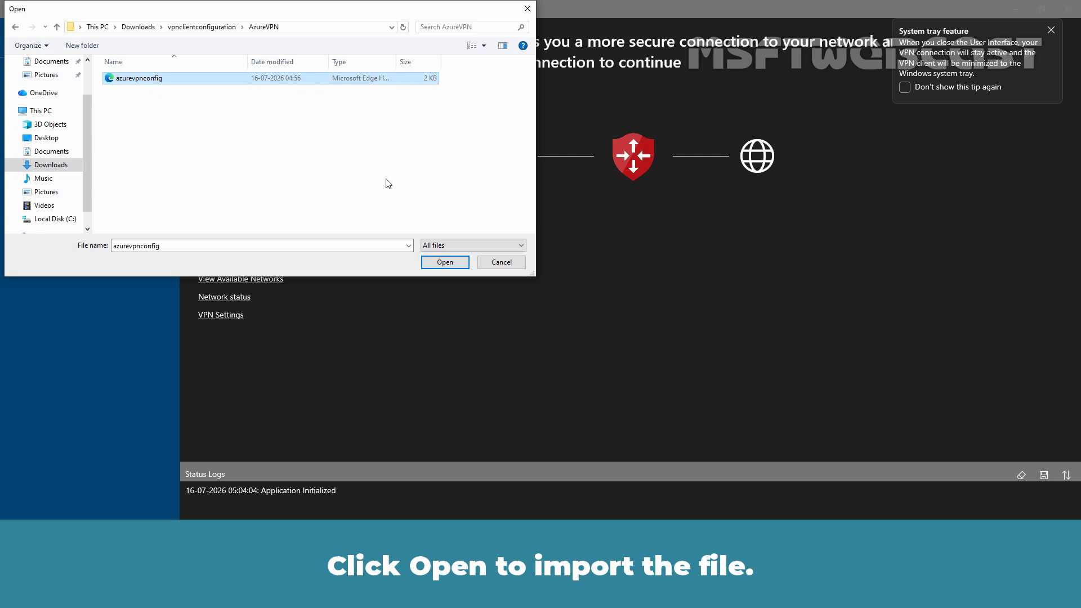
{"action": "left_click", "coordinate": [445, 261]}
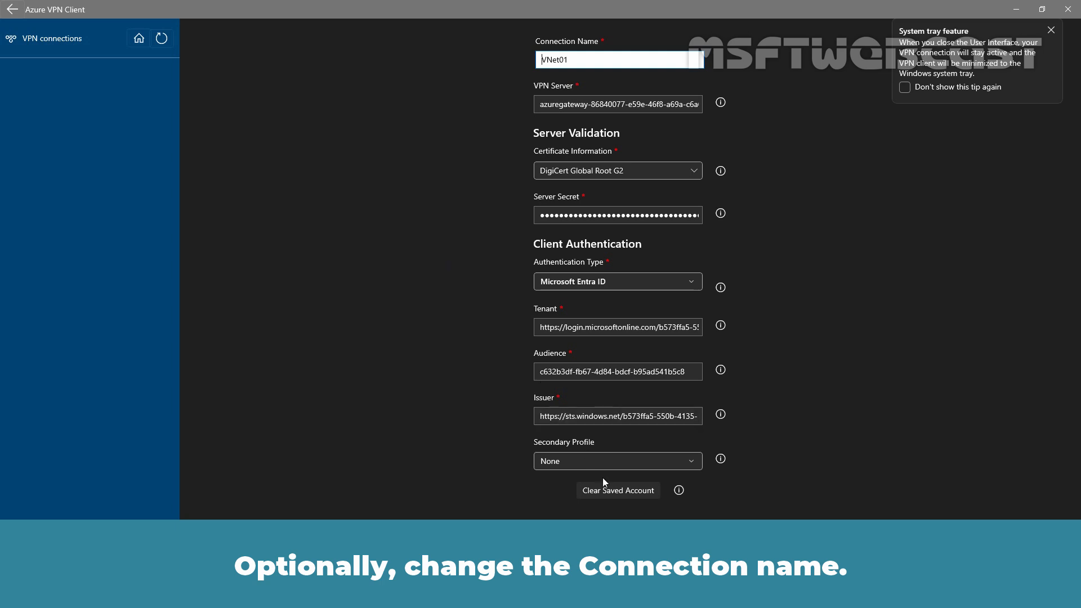
{"action": "left_click", "coordinate": [599, 544]}
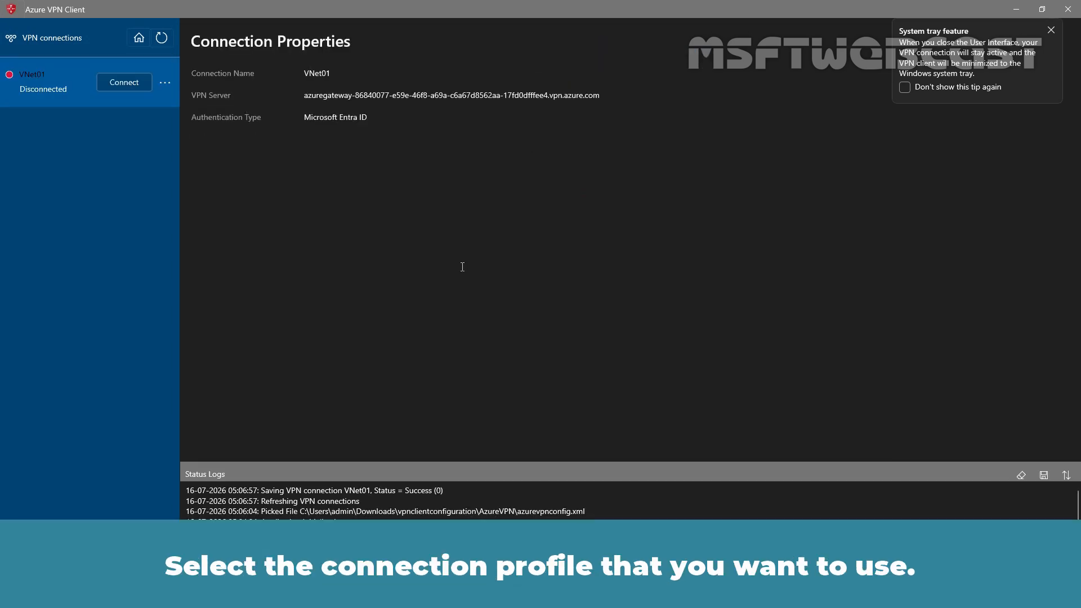
Start connecting the VNet01 profile and submit the account's user name, copied from the Notepad note, in the Microsoft sign-in
{"action": "left_click", "coordinate": [123, 82]}
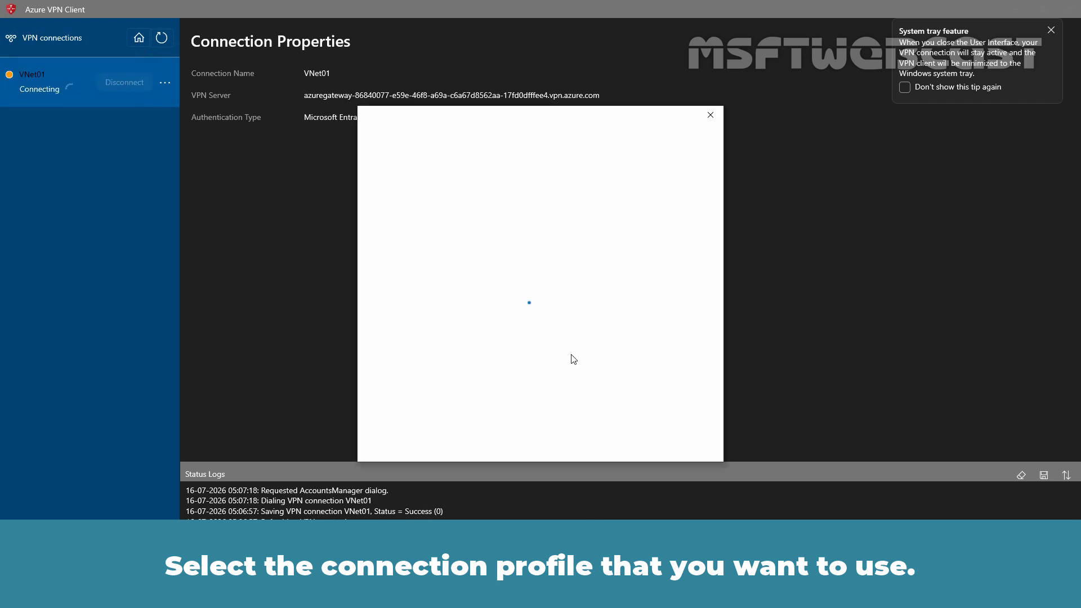
{"action": "left_click", "coordinate": [541, 597]}
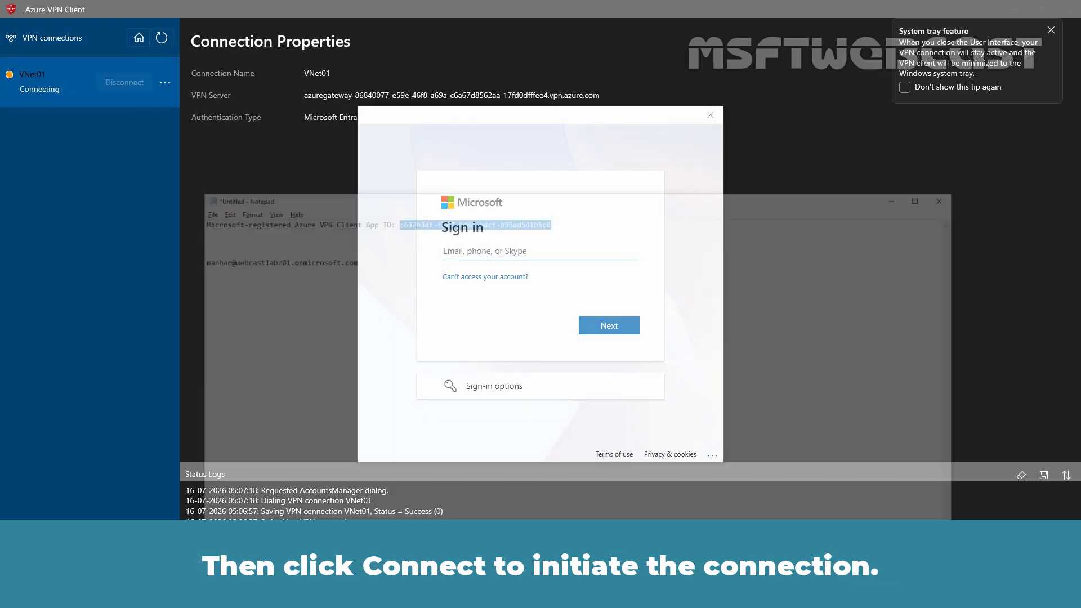
{"action": "triple_click", "coordinate": [257, 186]}
{"action": "key", "text": "ctrl+c"}
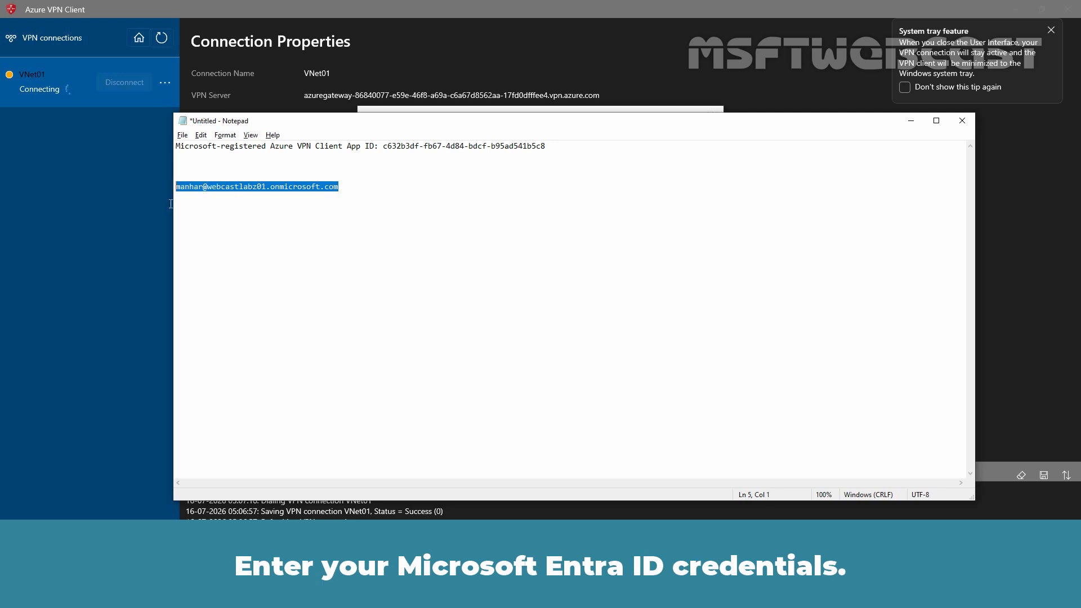
{"action": "left_click", "coordinate": [671, 63]}
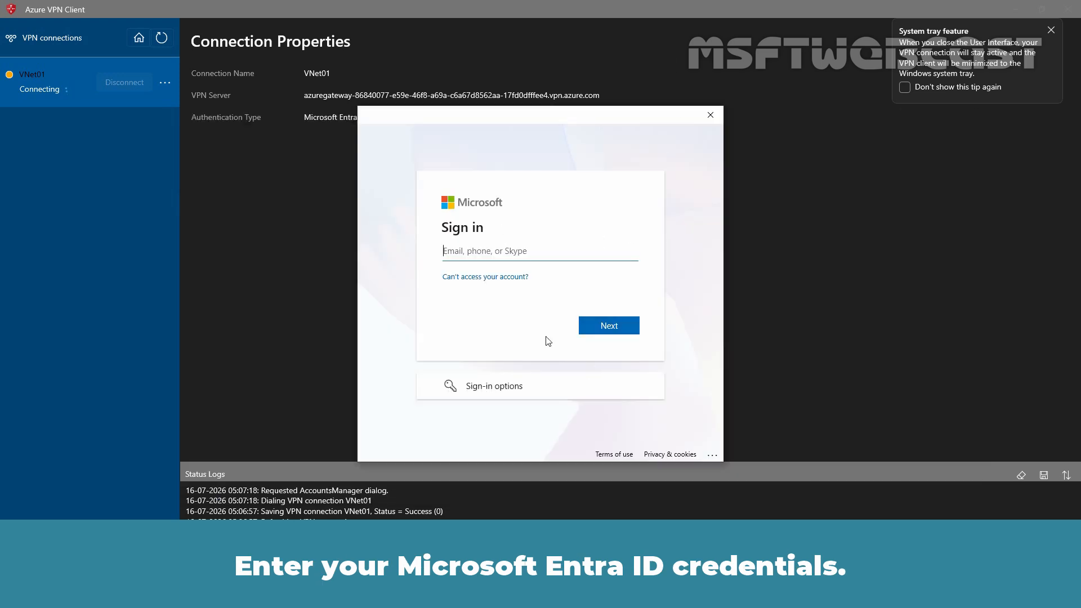
{"action": "left_click", "coordinate": [513, 253]}
{"action": "key", "text": "ctrl+v"}
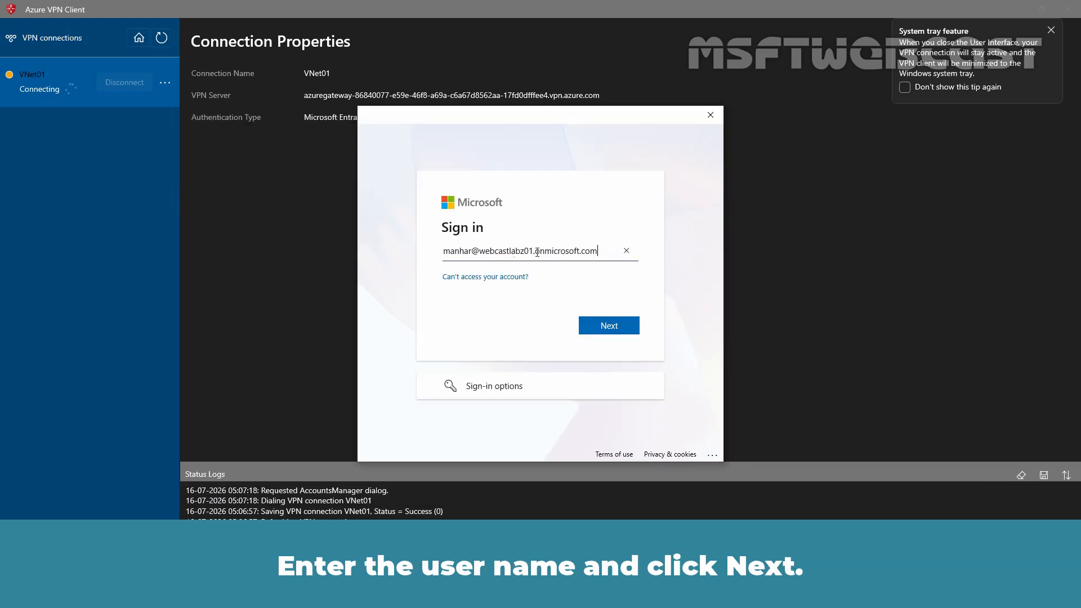
{"action": "left_click", "coordinate": [610, 325]}
Complete the sign-in with the account password and the authenticator verification code, choosing to sign in to this app only
{"action": "key", "text": "ctrl+v"}
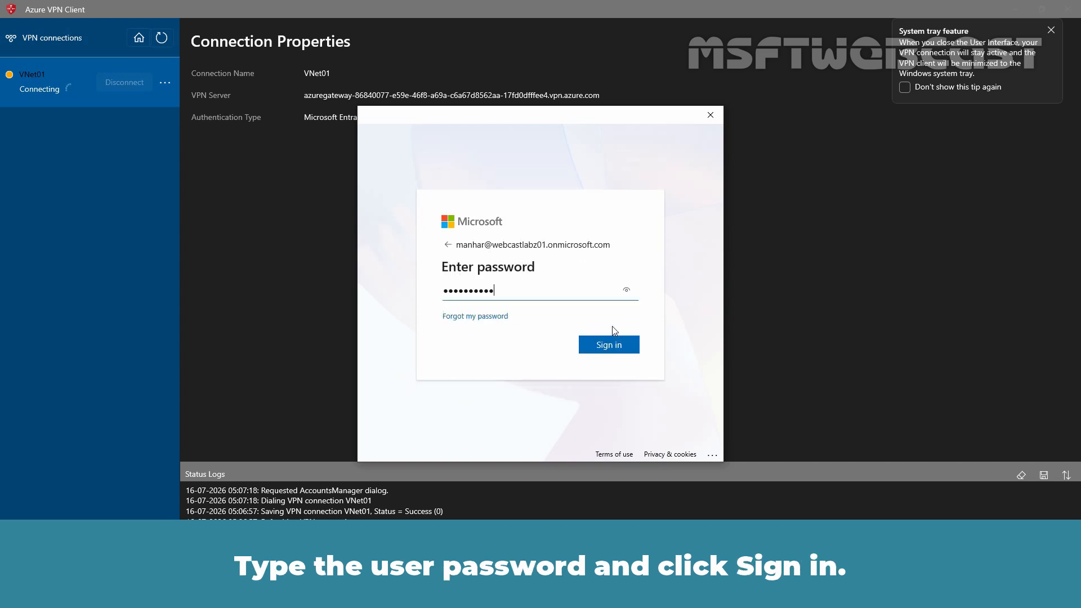
{"action": "left_click", "coordinate": [607, 349]}
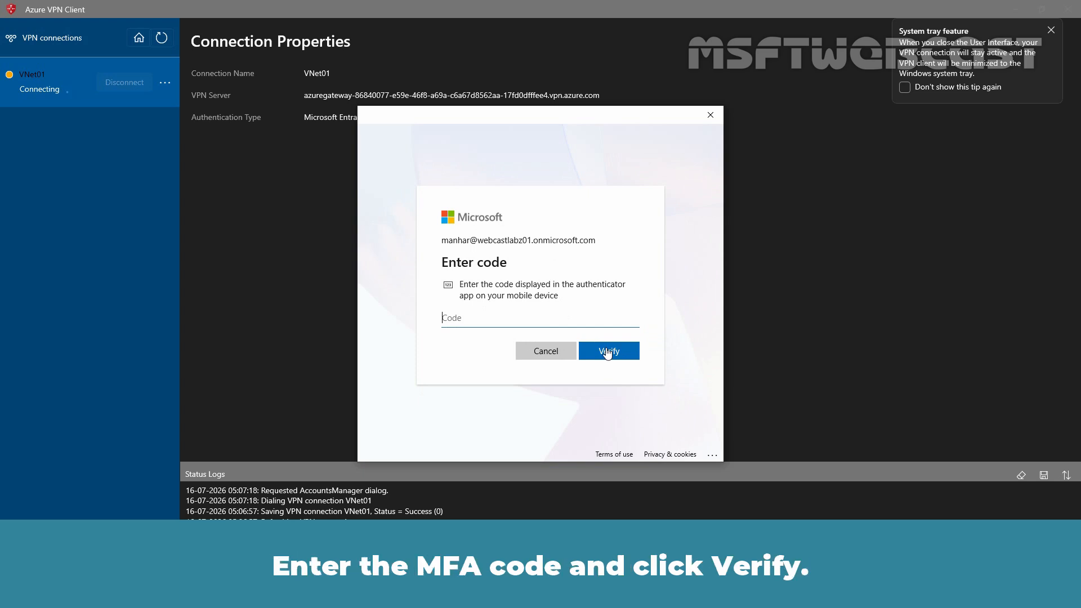
{"action": "left_click", "coordinate": [607, 351]}
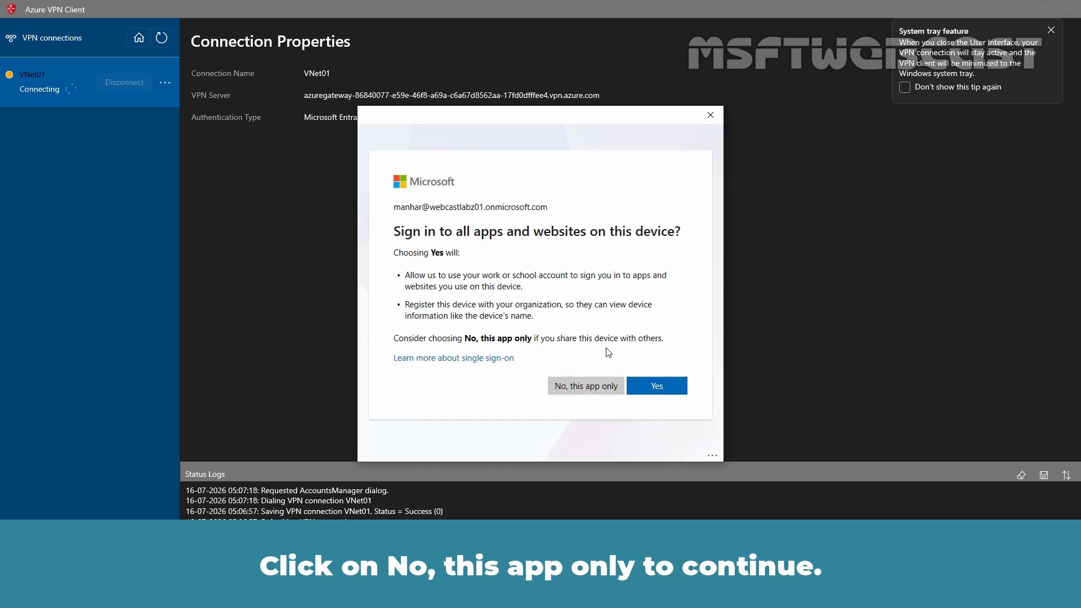
{"action": "left_click", "coordinate": [587, 386]}
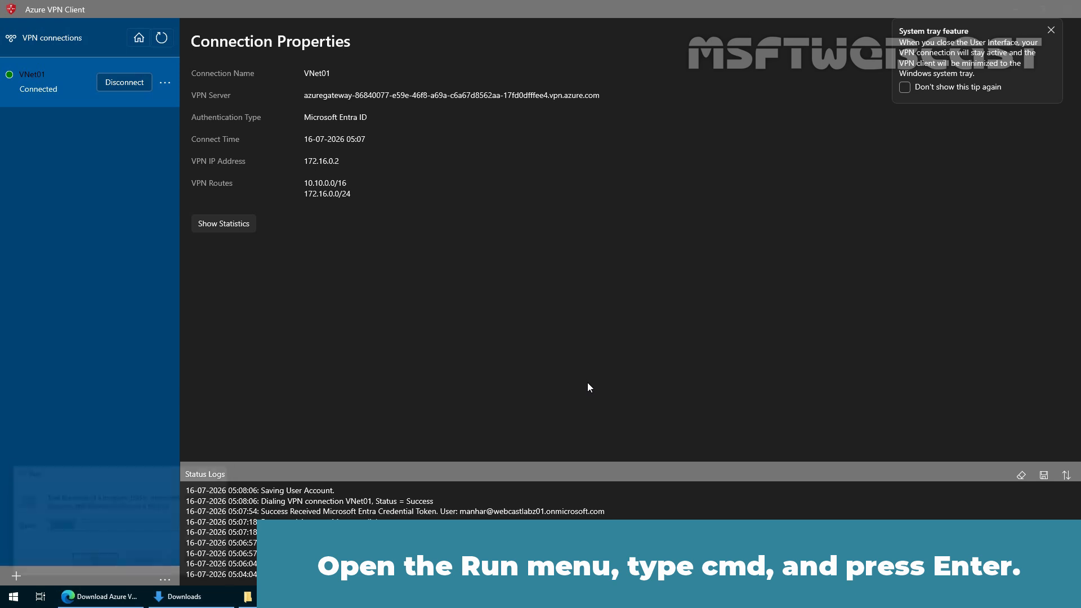
Open Command Prompt and run ipconfig to check the IP address of the VNet01 adapter
{"action": "key", "text": "super+r"}
{"action": "type", "text": "cmd"}
{"action": "key", "text": "Return"}
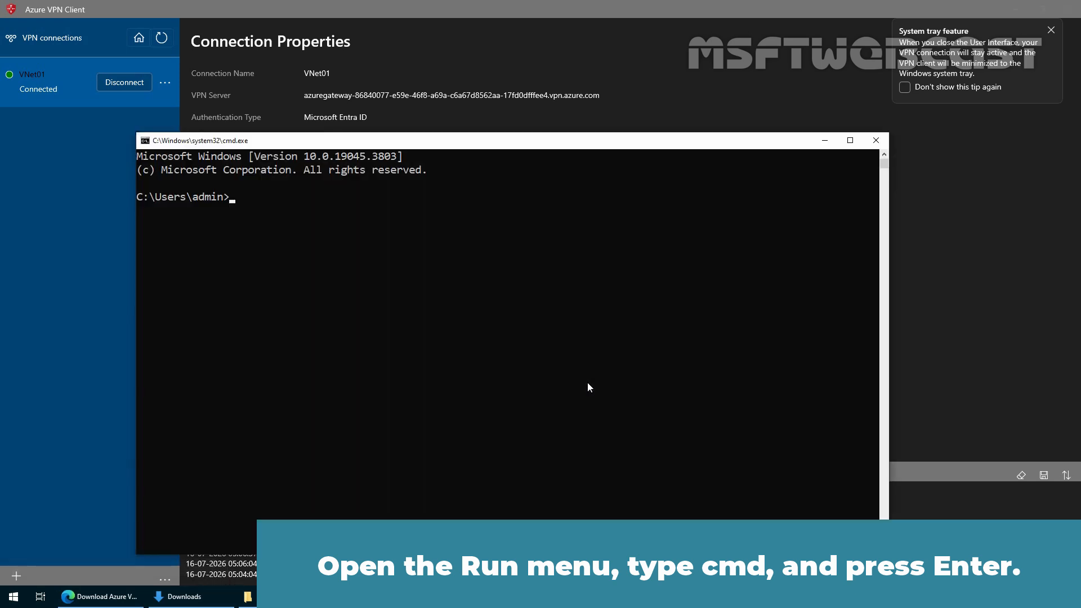
{"action": "type", "text": "ipconfig"}
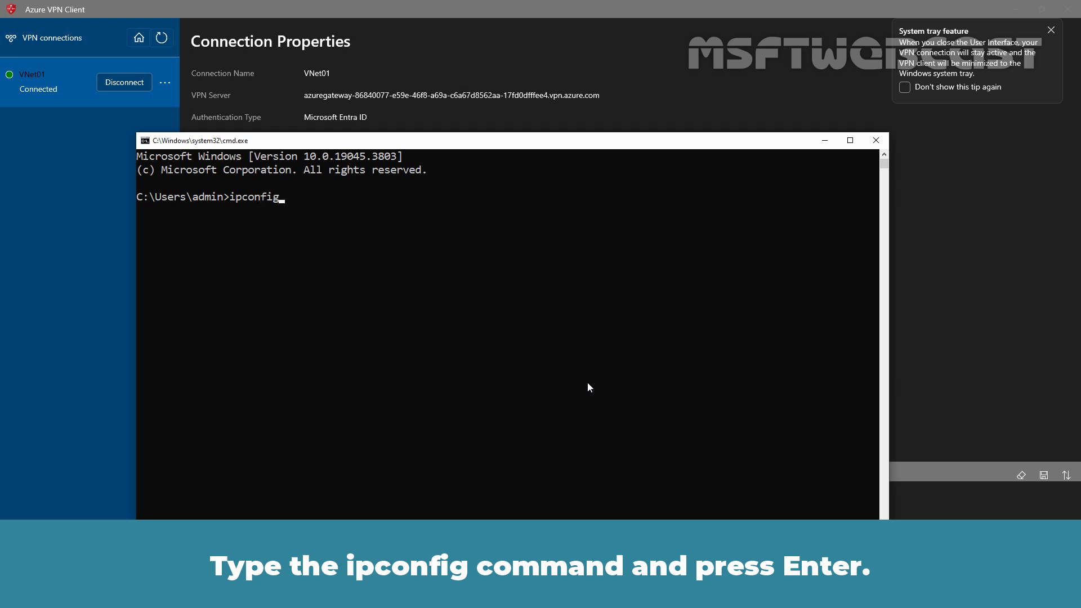
{"action": "key", "text": "Return"}
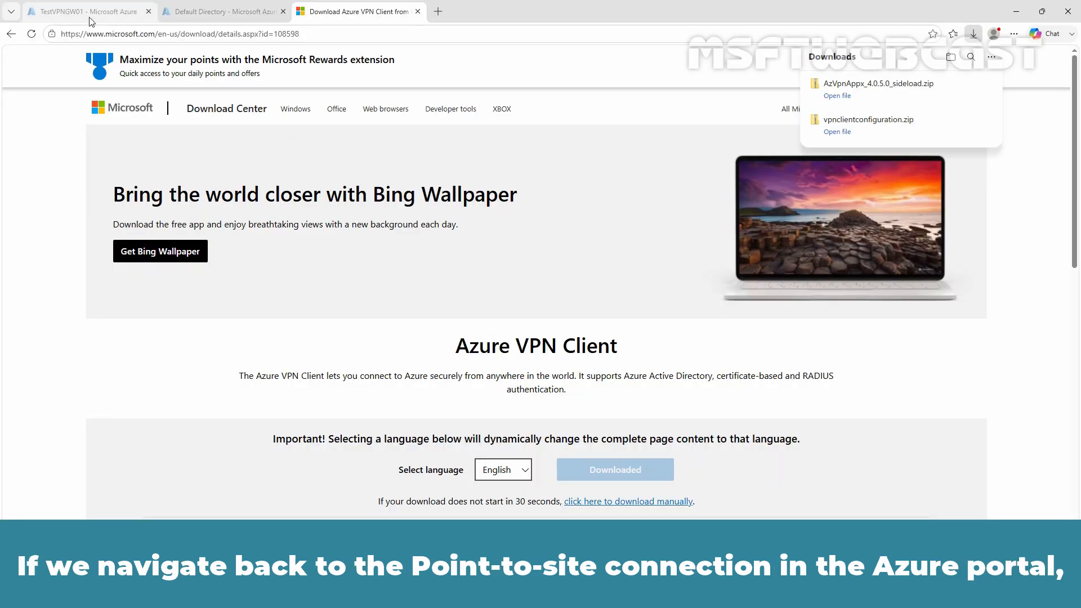
Switch back to the Azure portal and reload TestVPNGW01's point-to-site configuration to check the allocated IP address
{"action": "left_click", "coordinate": [89, 12]}
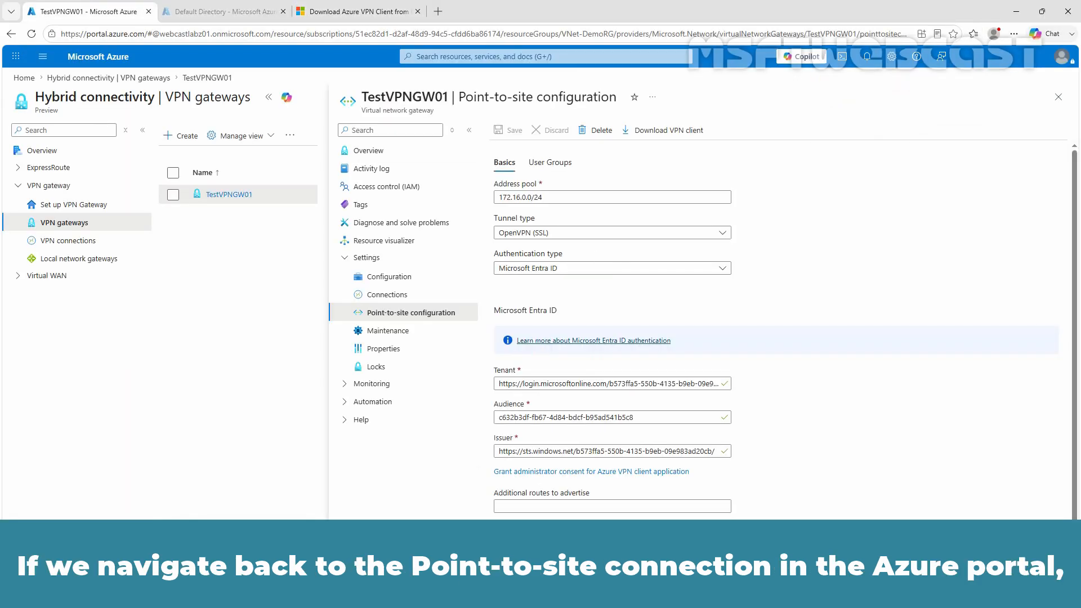
{"action": "left_click", "coordinate": [394, 148]}
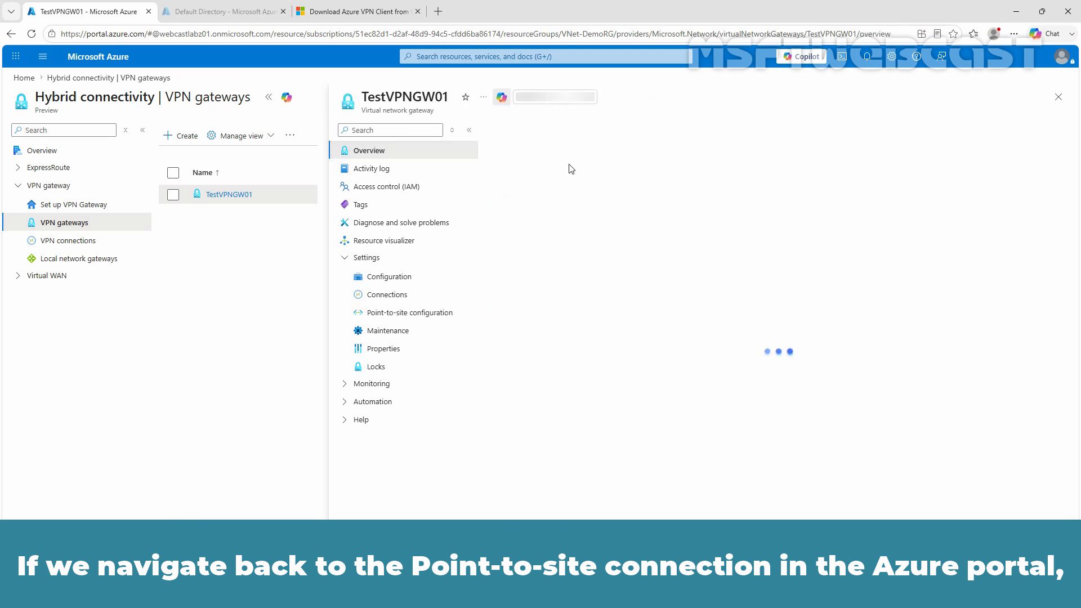
{"action": "left_click", "coordinate": [399, 313]}
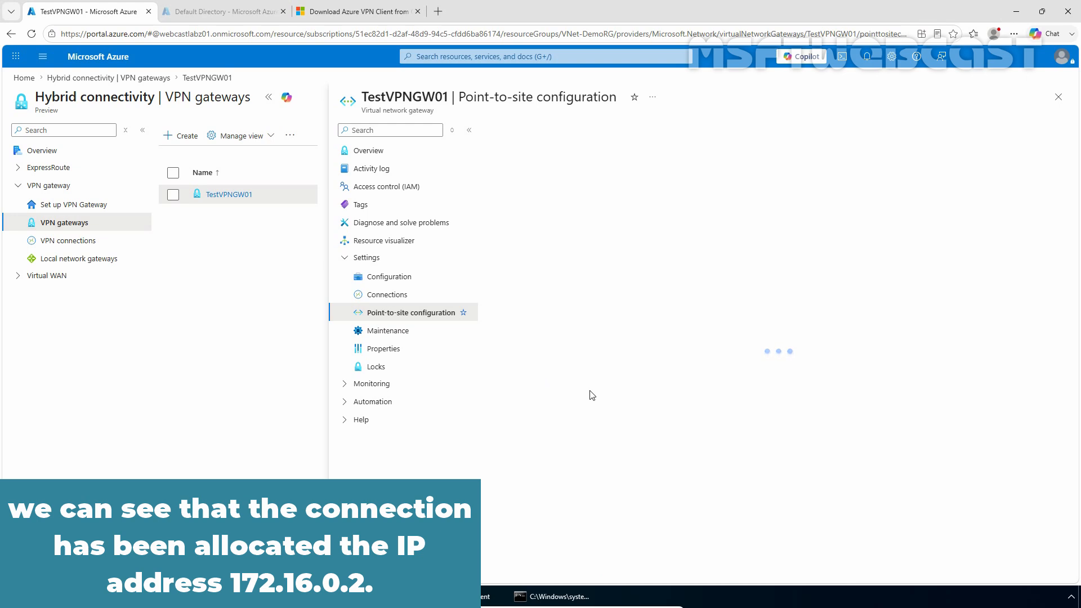